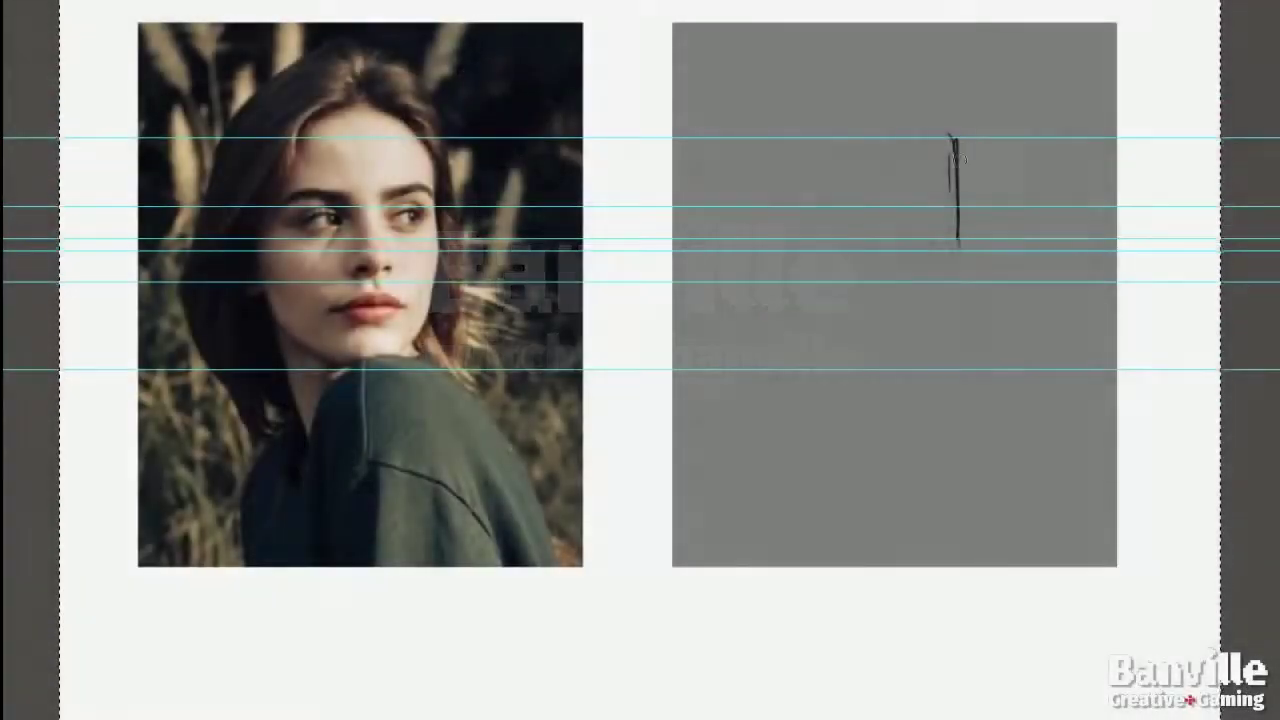
# Sketch the top of the head, head outline, neck, back and shoulder lines.
pyautogui.moveTo(766, 146); pyautogui.dragTo(940, 78)
pyautogui.moveTo(870, 58); pyautogui.dragTo(985, 340)
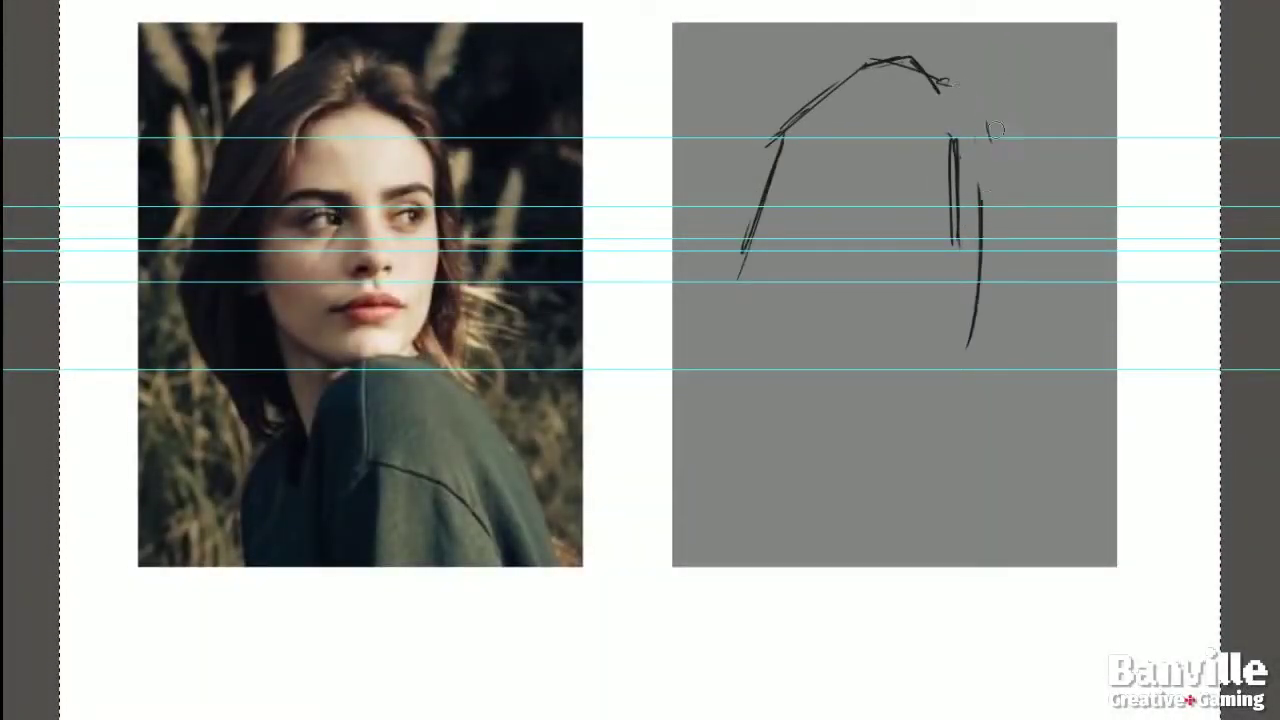
pyautogui.moveTo(896, 172); pyautogui.dragTo(921, 286)
pyautogui.moveTo(728, 285); pyautogui.dragTo(765, 378)
pyautogui.moveTo(810, 290); pyautogui.dragTo(860, 470)
pyautogui.moveTo(900, 365); pyautogui.dragTo(1072, 565)
pyautogui.moveTo(880, 380)
pyautogui.mouseDown()
pyautogui.moveTo(825, 437)
pyautogui.moveTo(784, 566)
pyautogui.mouseUp()
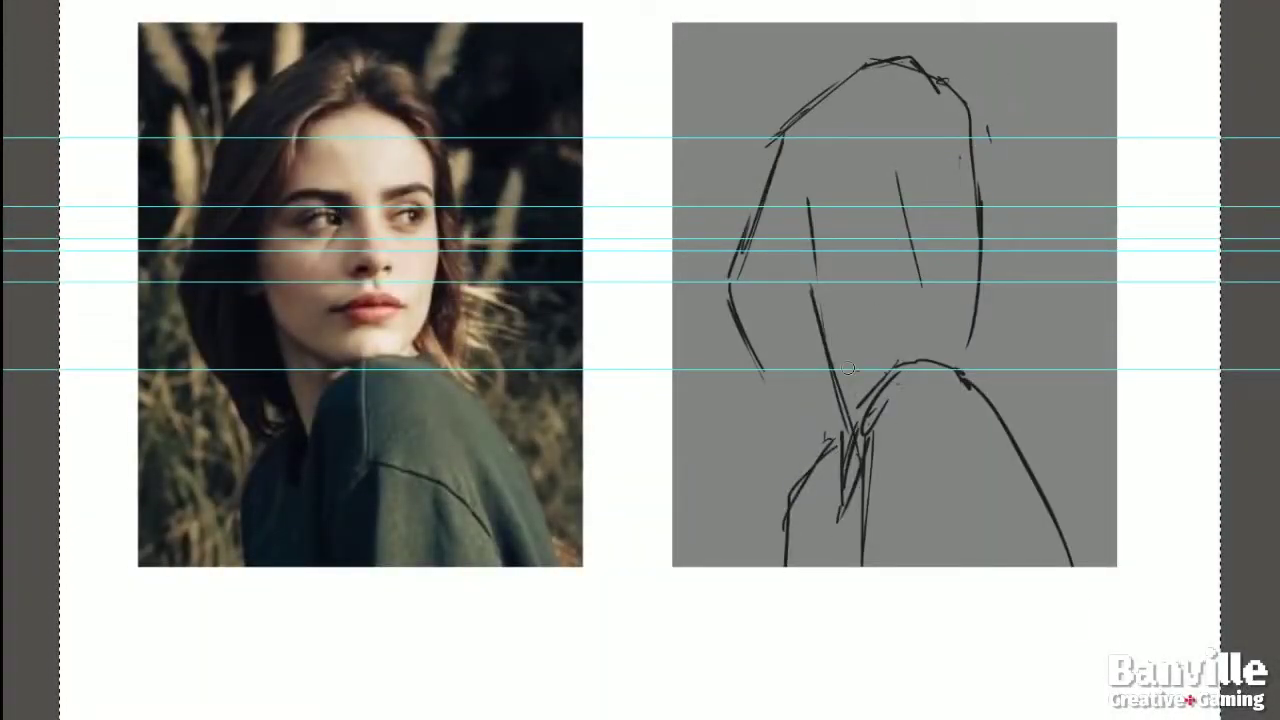
pyautogui.moveTo(810, 333); pyautogui.dragTo(942, 358)
pyautogui.moveTo(976, 228); pyautogui.dragTo(950, 345)
# Add the jaw, sides of the face, hair strands and right shoulder lines.
pyautogui.moveTo(820, 150); pyautogui.dragTo(955, 105)
pyautogui.moveTo(840, 110); pyautogui.dragTo(800, 300)
pyautogui.moveTo(940, 82); pyautogui.dragTo(975, 190)
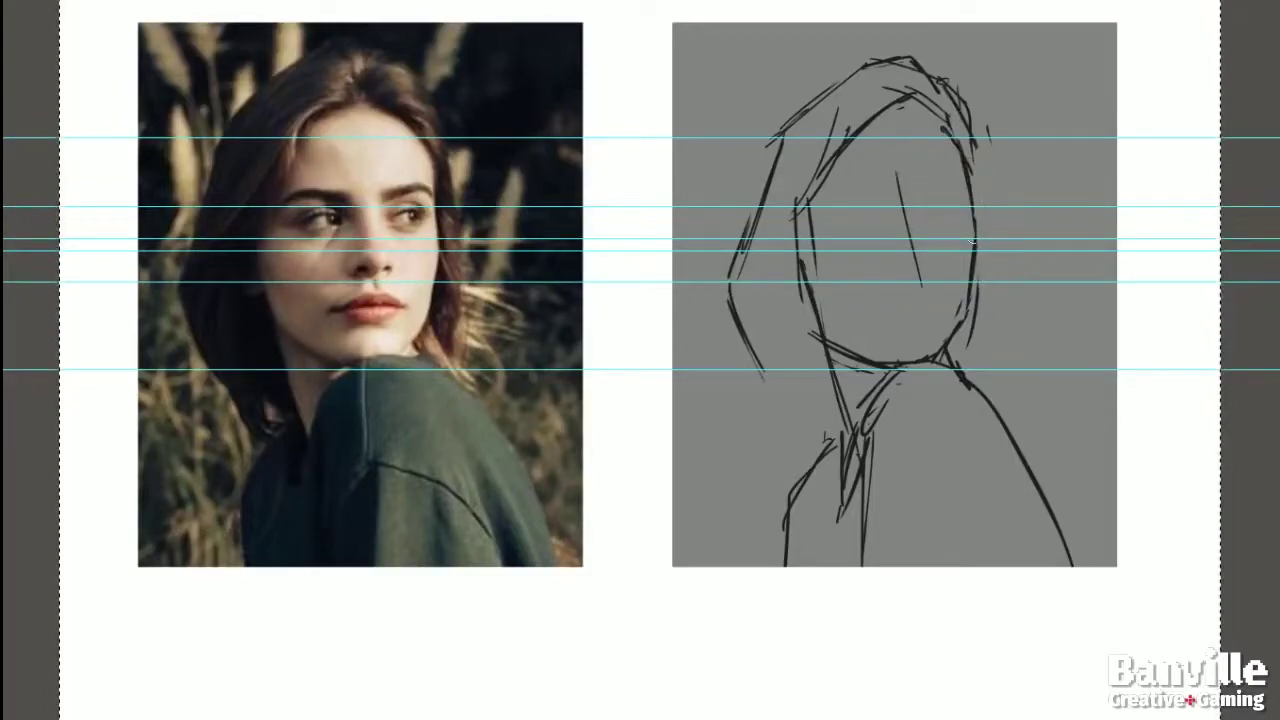
pyautogui.moveTo(800, 245); pyautogui.dragTo(878, 300)
pyautogui.moveTo(850, 268); pyautogui.dragTo(878, 362)
pyautogui.moveTo(735, 325); pyautogui.dragTo(850, 462)
pyautogui.moveTo(960, 328); pyautogui.dragTo(1025, 435)
pyautogui.moveTo(955, 125); pyautogui.dragTo(1010, 385)
# Mark the eyes, nose, mouth and left cheek line, darkening the right eye.
pyautogui.moveTo(40, 137); pyautogui.dragTo(40, 110)
pyautogui.moveTo(40, 238); pyautogui.dragTo(40, 213)
pyautogui.moveTo(922, 200); pyautogui.dragTo(975, 184)
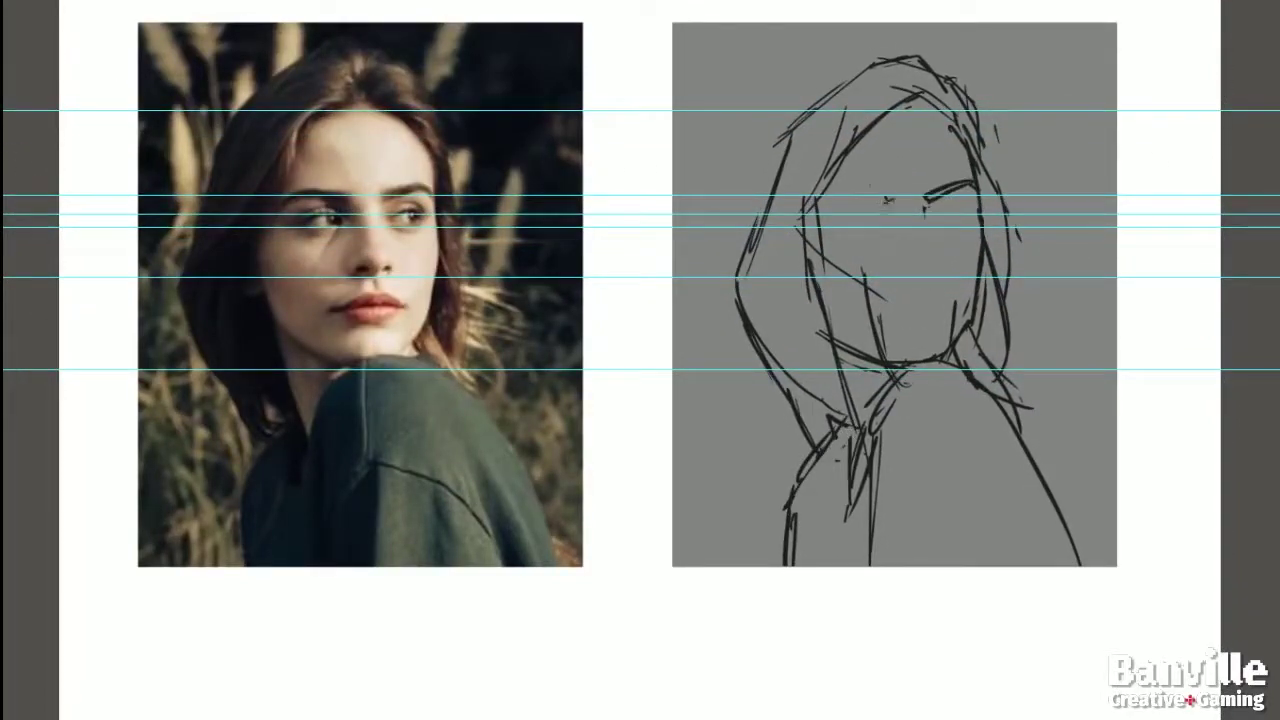
pyautogui.moveTo(816, 198); pyautogui.dragTo(893, 207)
pyautogui.moveTo(896, 272); pyautogui.dragTo(910, 268)
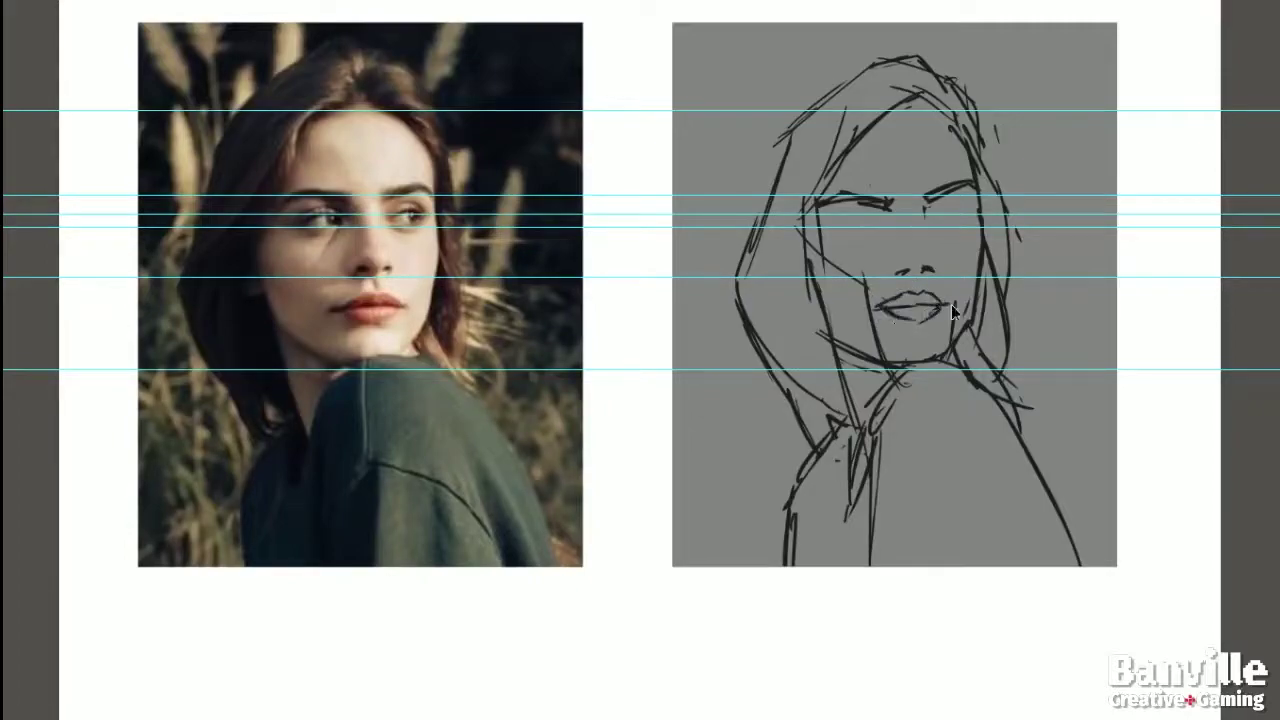
pyautogui.moveTo(814, 244); pyautogui.dragTo(865, 296)
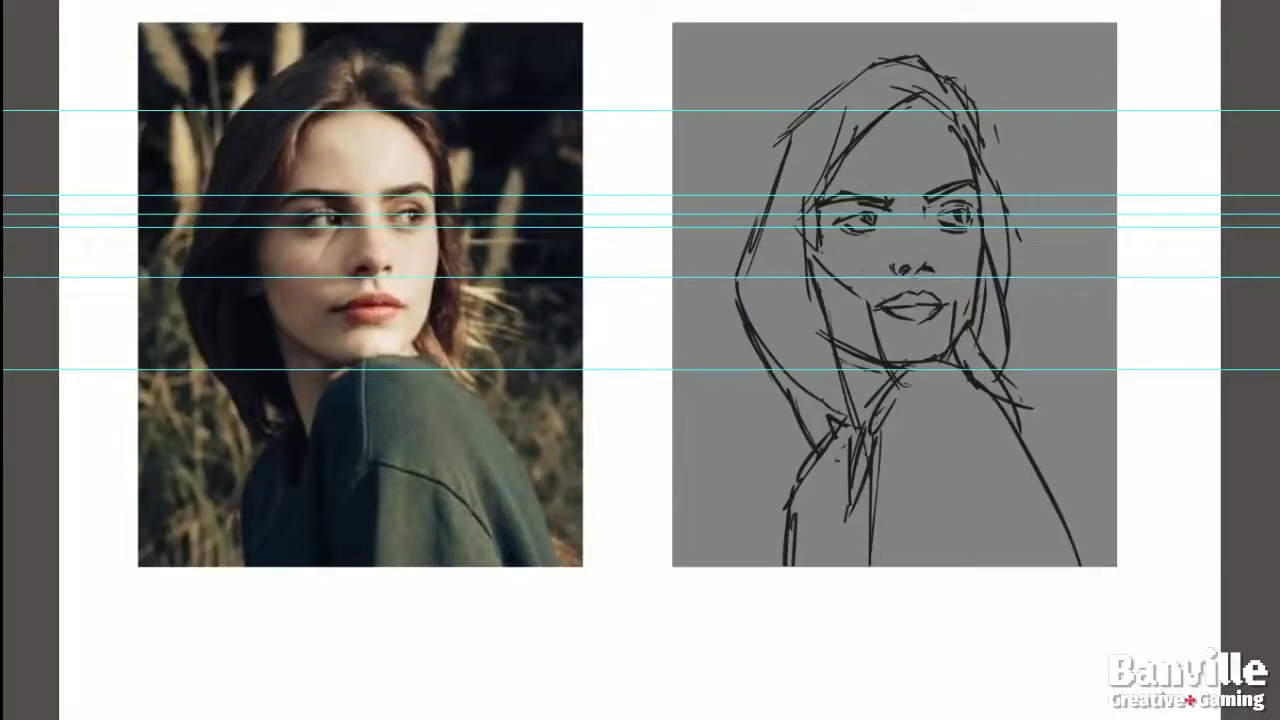
pyautogui.moveTo(930, 212); pyautogui.dragTo(975, 210)
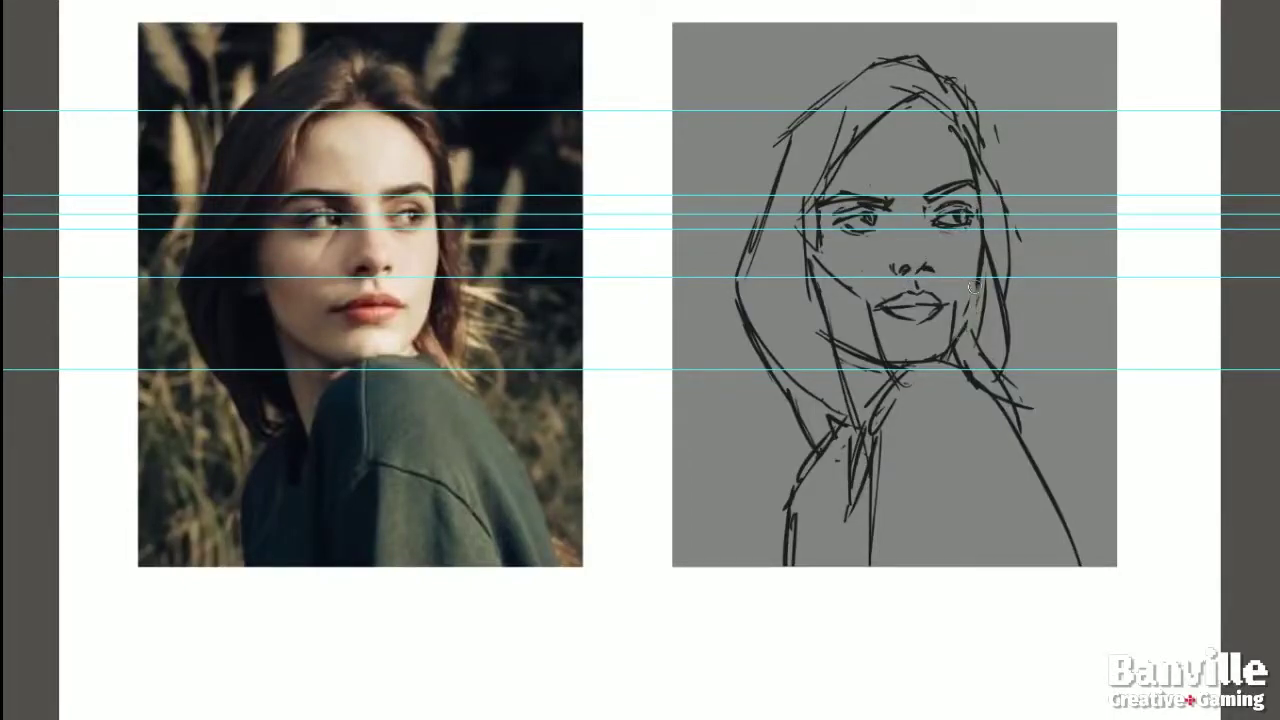
# Sketch the outer hair lines, collar, right shoulder edge and lower jacket lines.
pyautogui.moveTo(790, 140); pyautogui.dragTo(708, 300)
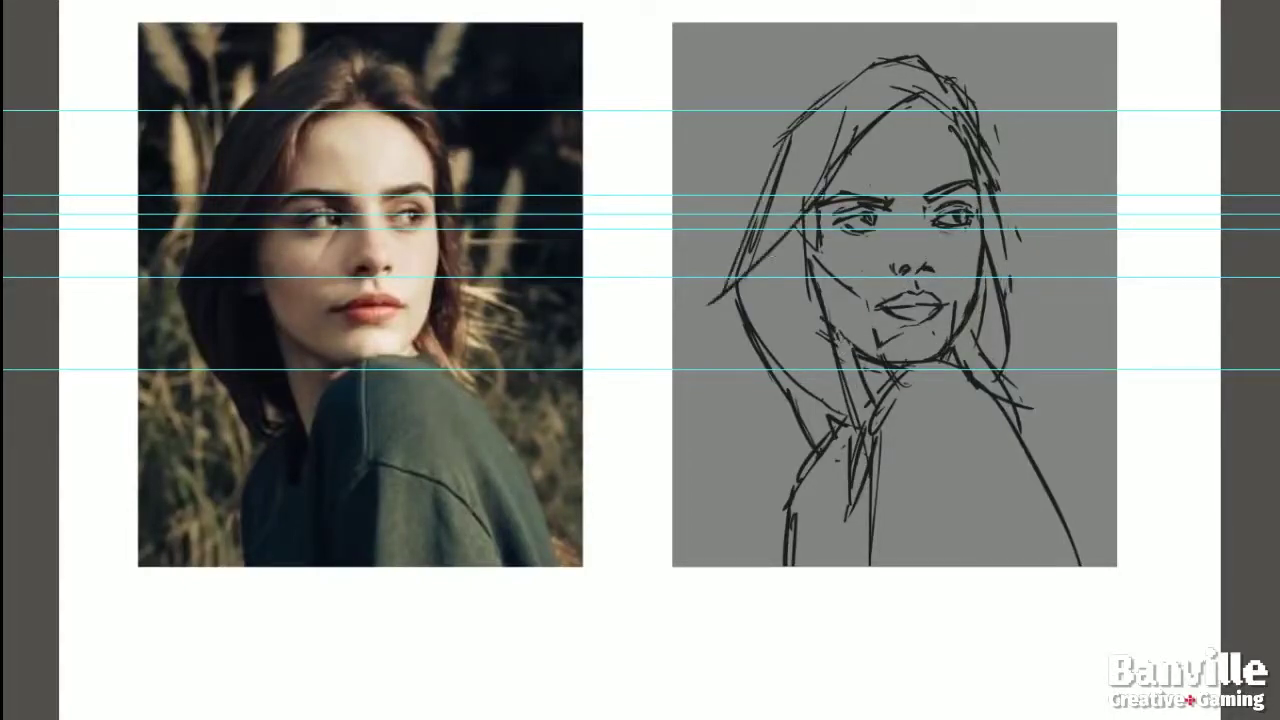
pyautogui.moveTo(770, 250); pyautogui.dragTo(800, 405)
pyautogui.moveTo(910, 372); pyautogui.dragTo(874, 535)
pyautogui.moveTo(1000, 478); pyautogui.dragTo(1049, 568)
pyautogui.moveTo(992, 436); pyautogui.dragTo(1034, 562)
pyautogui.moveTo(1048, 494); pyautogui.dragTo(1084, 578)
pyautogui.moveTo(834, 474); pyautogui.dragTo(806, 566)
# Redraw the hair parting, curved hair outline and hairline arc, and refine the left eye.
pyautogui.moveTo(905, 110)
pyautogui.mouseDown()
pyautogui.moveTo(985, 180)
pyautogui.moveTo(935, 68)
pyautogui.moveTo(805, 115)
pyautogui.mouseUp()
pyautogui.moveTo(890, 125); pyautogui.dragTo(830, 200)
pyautogui.moveTo(780, 150); pyautogui.dragTo(722, 290)
pyautogui.moveTo(800, 120); pyautogui.dragTo(740, 295)
pyautogui.moveTo(900, 122); pyautogui.dragTo(848, 165)
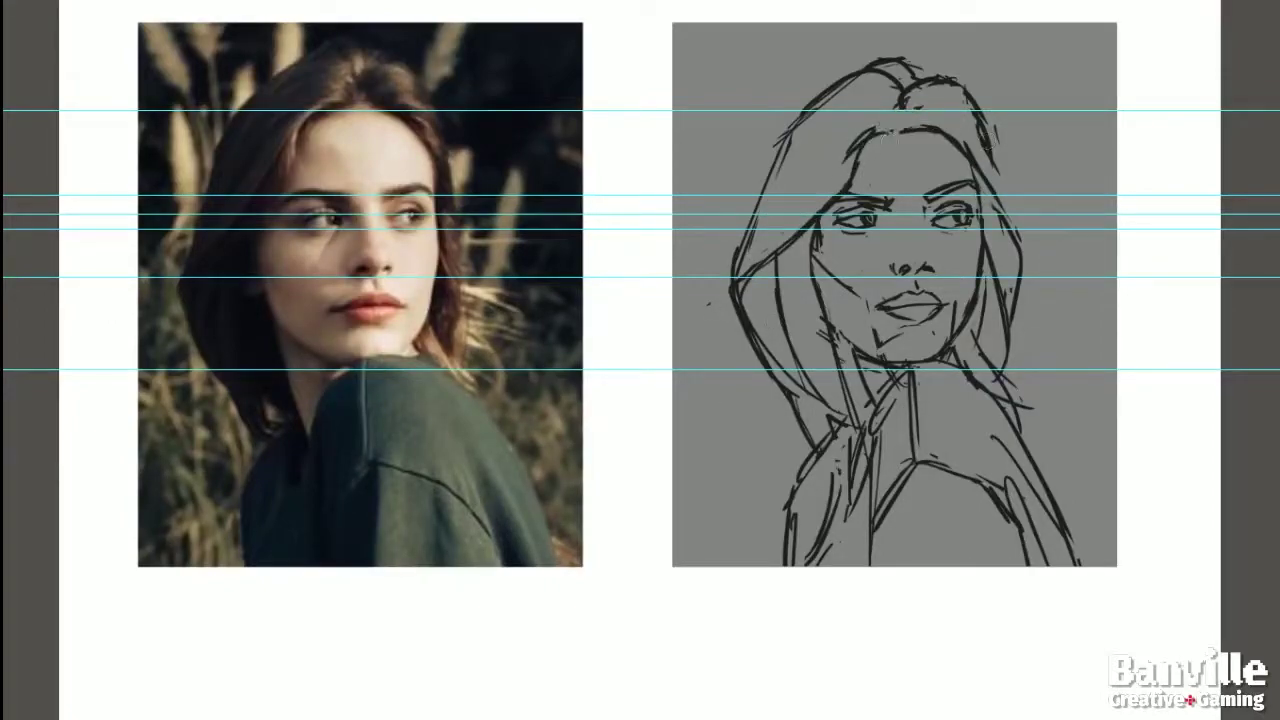
pyautogui.moveTo(915, 106)
pyautogui.mouseDown()
pyautogui.moveTo(975, 158)
pyautogui.moveTo(1014, 226)
pyautogui.mouseUp()
pyautogui.moveTo(872, 152); pyautogui.dragTo(975, 108)
pyautogui.moveTo(840, 192); pyautogui.dragTo(888, 196)
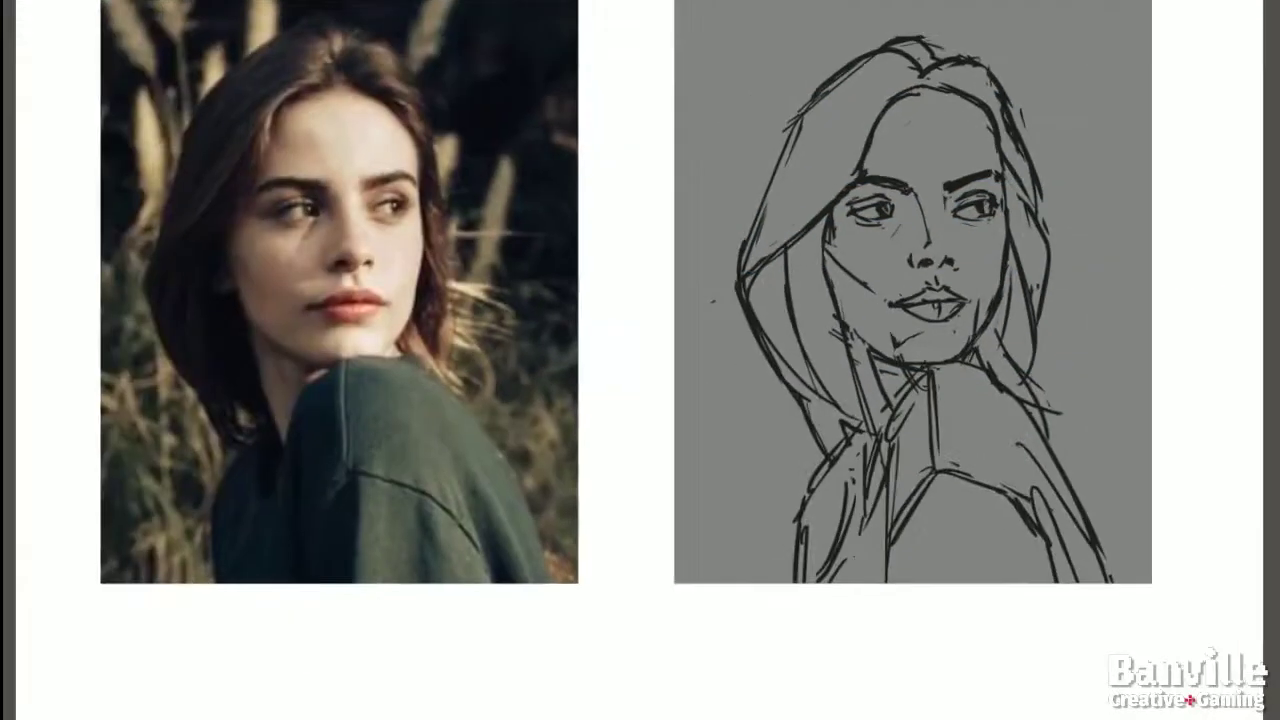
# Ink the hair curve, both eyes, both eyebrows and the hair outlines.
pyautogui.moveTo(922, 86); pyautogui.dragTo(846, 190)
pyautogui.moveTo(852, 210); pyautogui.dragTo(992, 200)
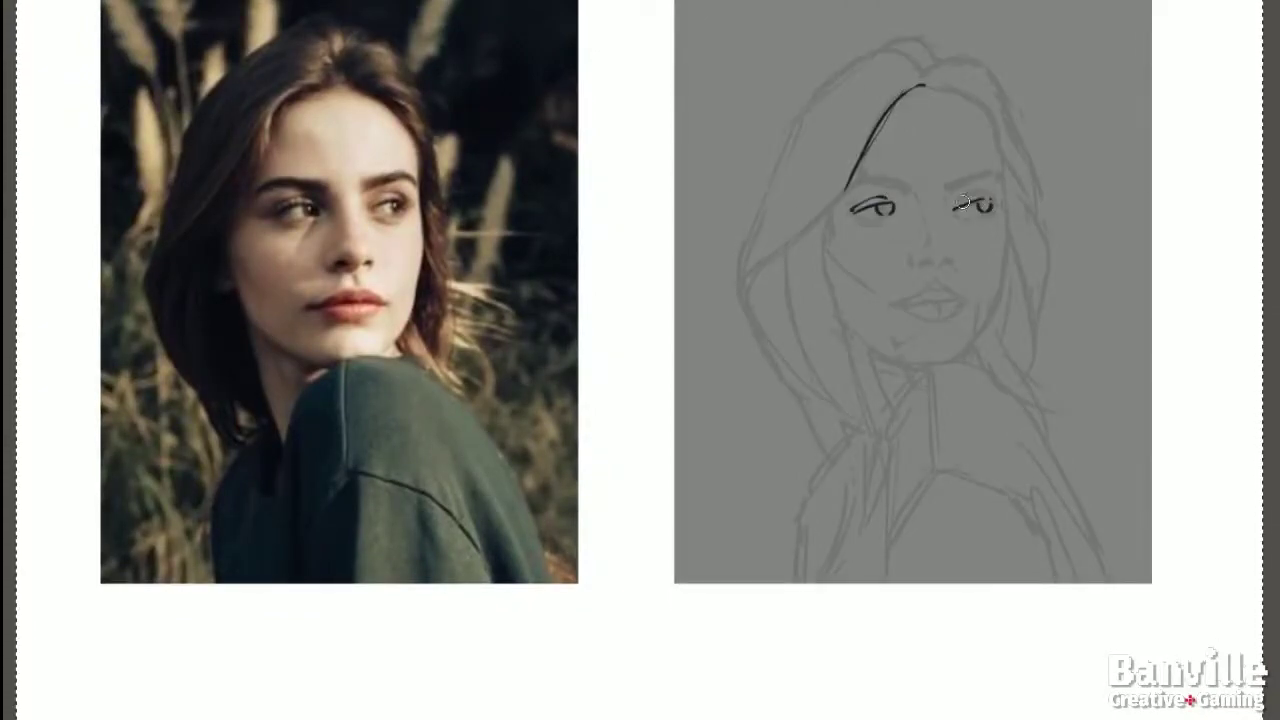
pyautogui.moveTo(850, 186); pyautogui.dragTo(906, 180)
pyautogui.moveTo(948, 188); pyautogui.dragTo(1002, 176)
pyautogui.moveTo(862, 184); pyautogui.dragTo(736, 280)
pyautogui.moveTo(900, 48); pyautogui.dragTo(734, 272)
pyautogui.moveTo(930, 80)
pyautogui.mouseDown()
pyautogui.moveTo(1008, 70)
pyautogui.moveTo(1026, 182)
pyautogui.mouseUp()
pyautogui.moveTo(918, 72); pyautogui.dragTo(764, 240)
# Ink the nose, cheek, lips, pupil, jaw and chin contour, and right hair outline.
pyautogui.moveTo(912, 262); pyautogui.dragTo(952, 262)
pyautogui.moveTo(830, 228)
pyautogui.mouseDown()
pyautogui.moveTo(848, 276)
pyautogui.moveTo(970, 296)
pyautogui.moveTo(964, 314)
pyautogui.mouseUp()
pyautogui.moveTo(852, 214); pyautogui.dragTo(898, 210)
pyautogui.moveTo(984, 204)
pyautogui.mouseDown()
pyautogui.moveTo(1008, 288)
pyautogui.moveTo(964, 352)
pyautogui.mouseUp()
pyautogui.moveTo(828, 240)
pyautogui.mouseDown()
pyautogui.moveTo(850, 330)
pyautogui.moveTo(886, 356)
pyautogui.moveTo(966, 352)
pyautogui.mouseUp()
pyautogui.moveTo(1022, 180); pyautogui.dragTo(1052, 400)
pyautogui.moveTo(934, 366)
pyautogui.mouseDown()
pyautogui.moveTo(936, 470)
pyautogui.moveTo(890, 448)
pyautogui.mouseUp()
# Ink the collar, shoulders, chest lines and hair strands, then mirror the view to check.
pyautogui.moveTo(1030, 410); pyautogui.dragTo(1100, 580)
pyautogui.moveTo(840, 312); pyautogui.dragTo(876, 430)
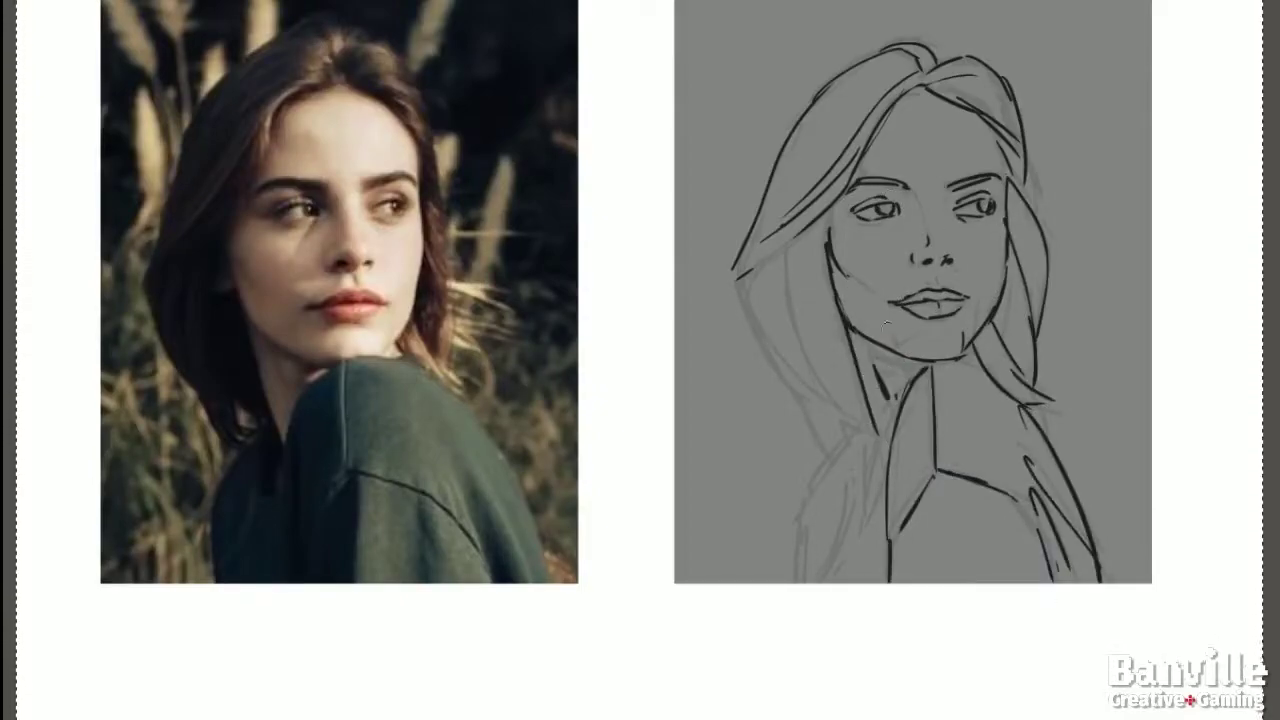
pyautogui.moveTo(740, 280); pyautogui.dragTo(858, 450)
pyautogui.moveTo(872, 210); pyautogui.dragTo(896, 212)
pyautogui.moveTo(872, 434); pyautogui.dragTo(866, 514)
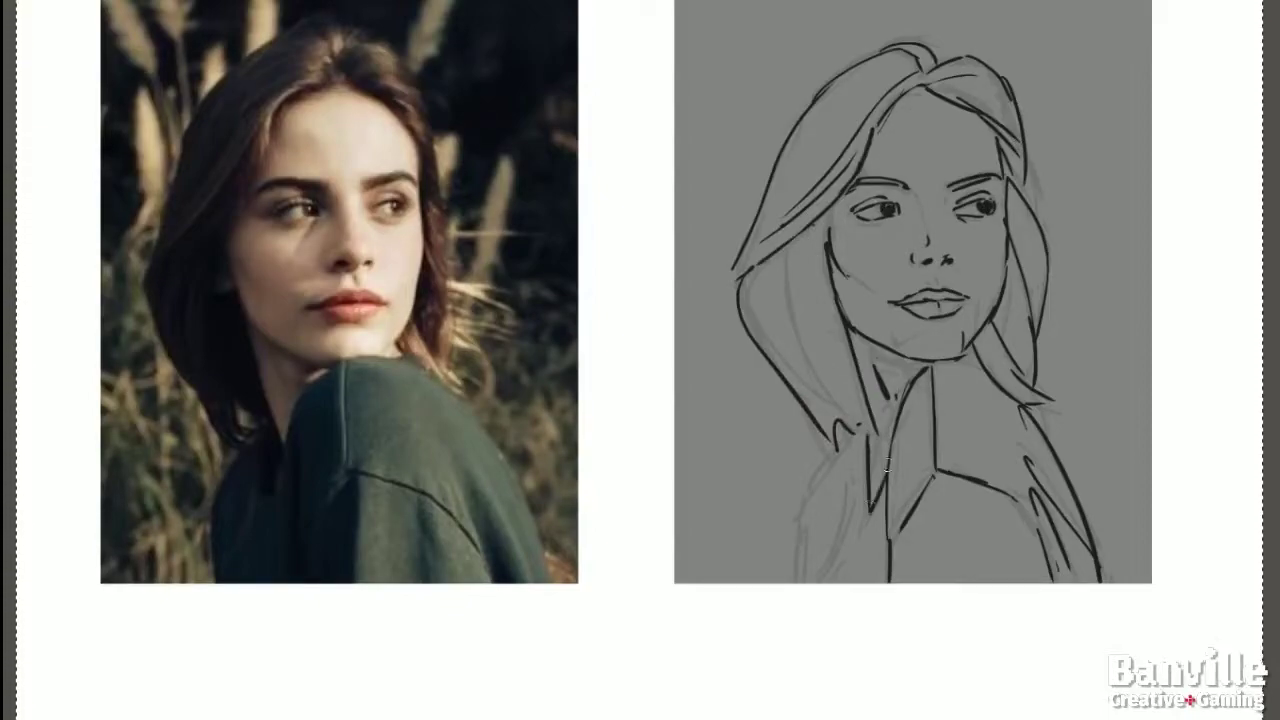
pyautogui.moveTo(842, 450); pyautogui.dragTo(800, 580)
pyautogui.moveTo(846, 518); pyautogui.dragTo(822, 582)
pyautogui.moveTo(786, 258); pyautogui.dragTo(838, 404)
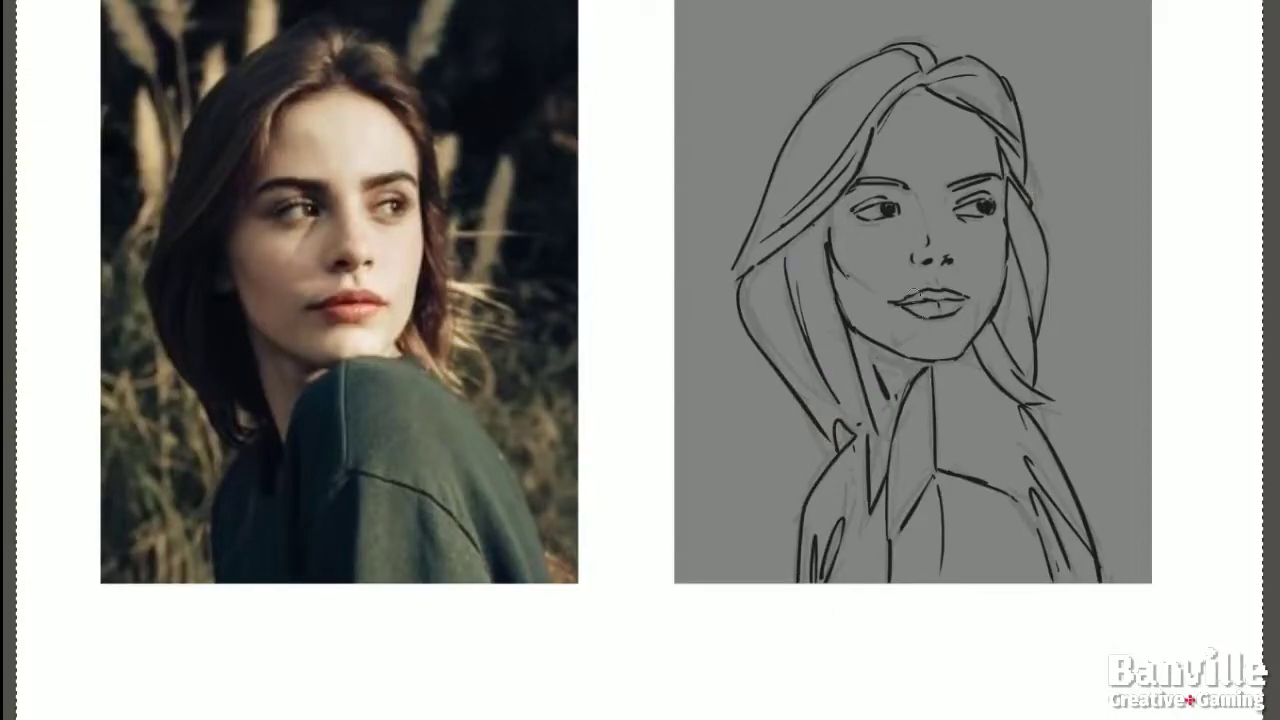
pyautogui.press('m')
pyautogui.scroll(2, 509, 331)
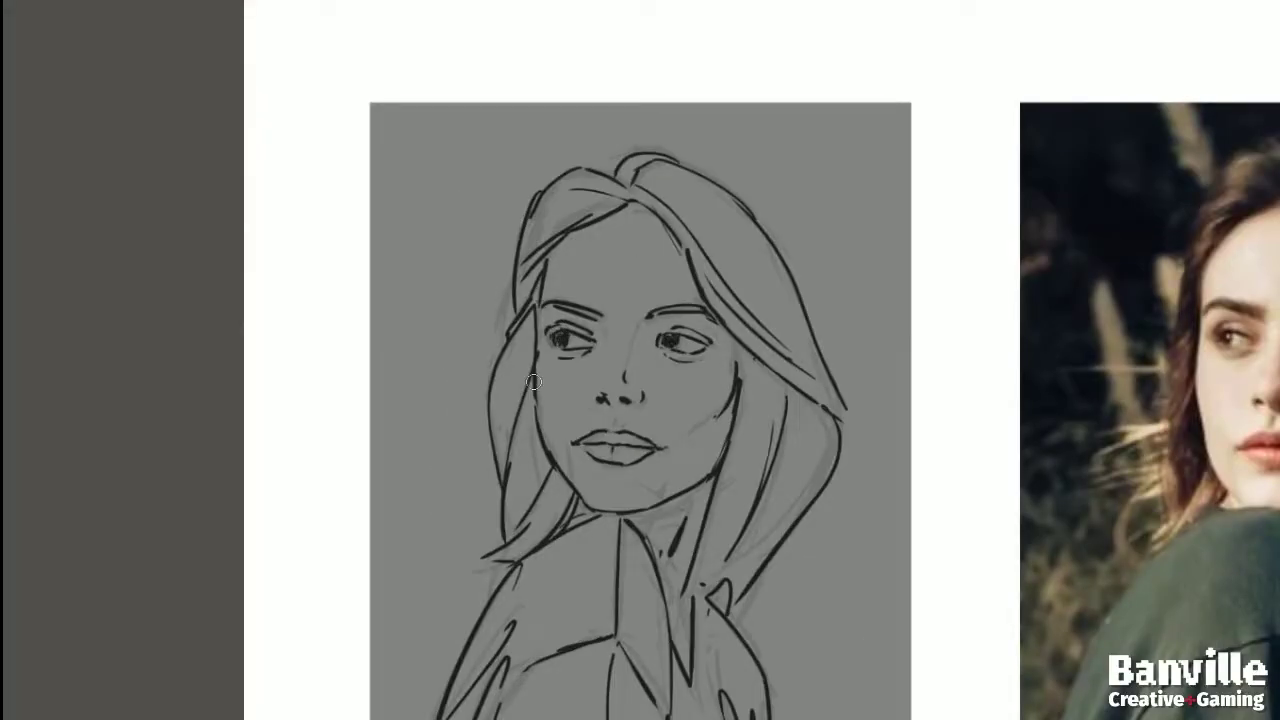
# Rotate the view and reshape the right eye through a lasso selection.
pyautogui.scroll(-1, 533, 382)
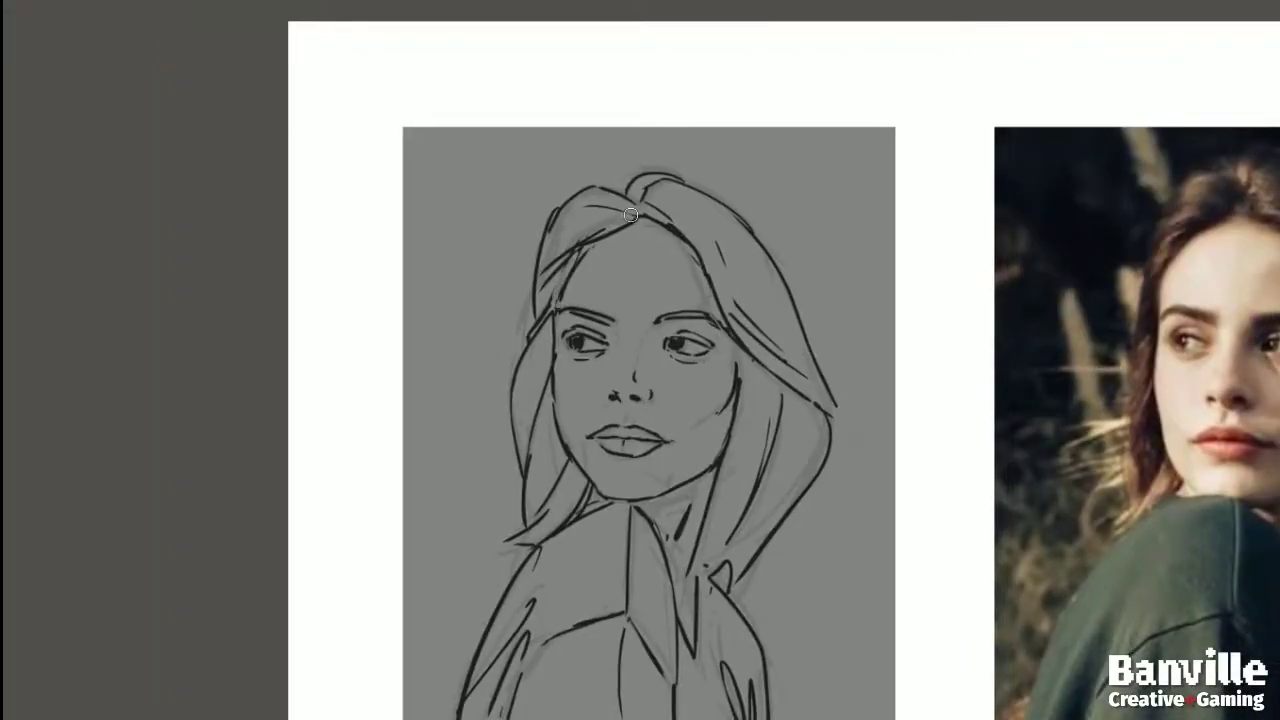
pyautogui.moveTo(631, 214); pyautogui.dragTo(500, 410)
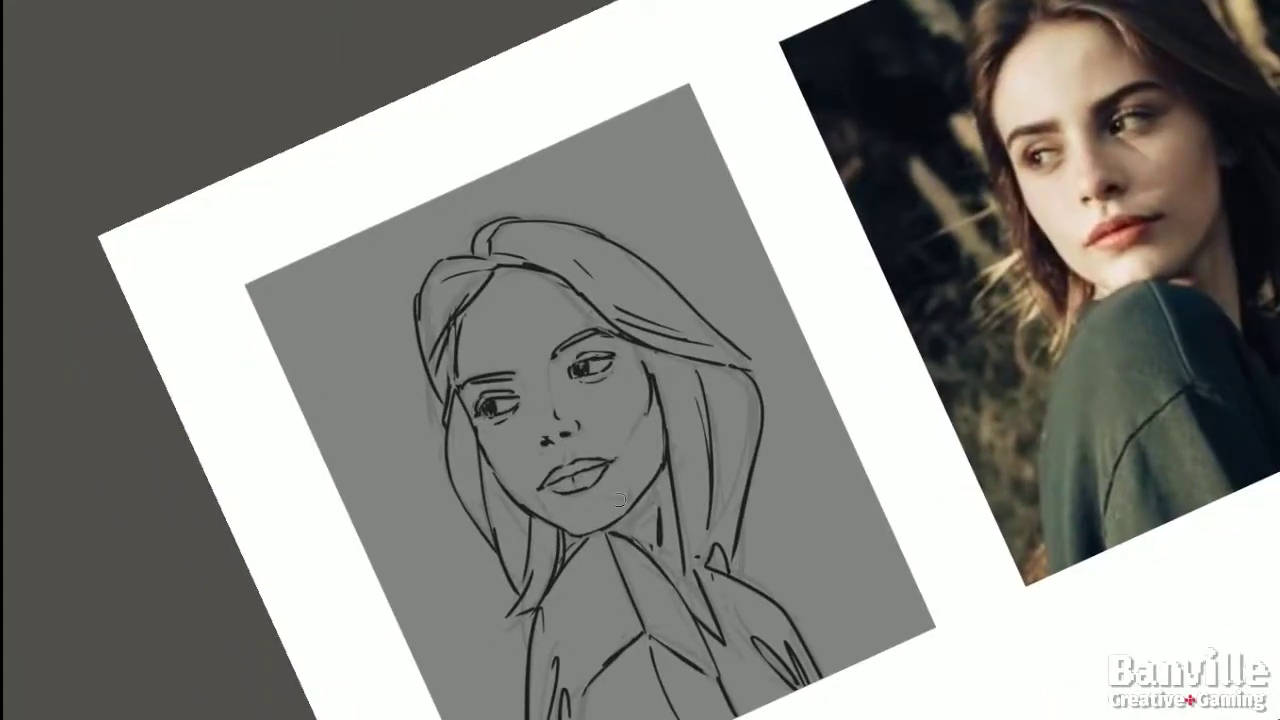
pyautogui.press('6')
pyautogui.moveTo(578, 305); pyautogui.dragTo(585, 322)
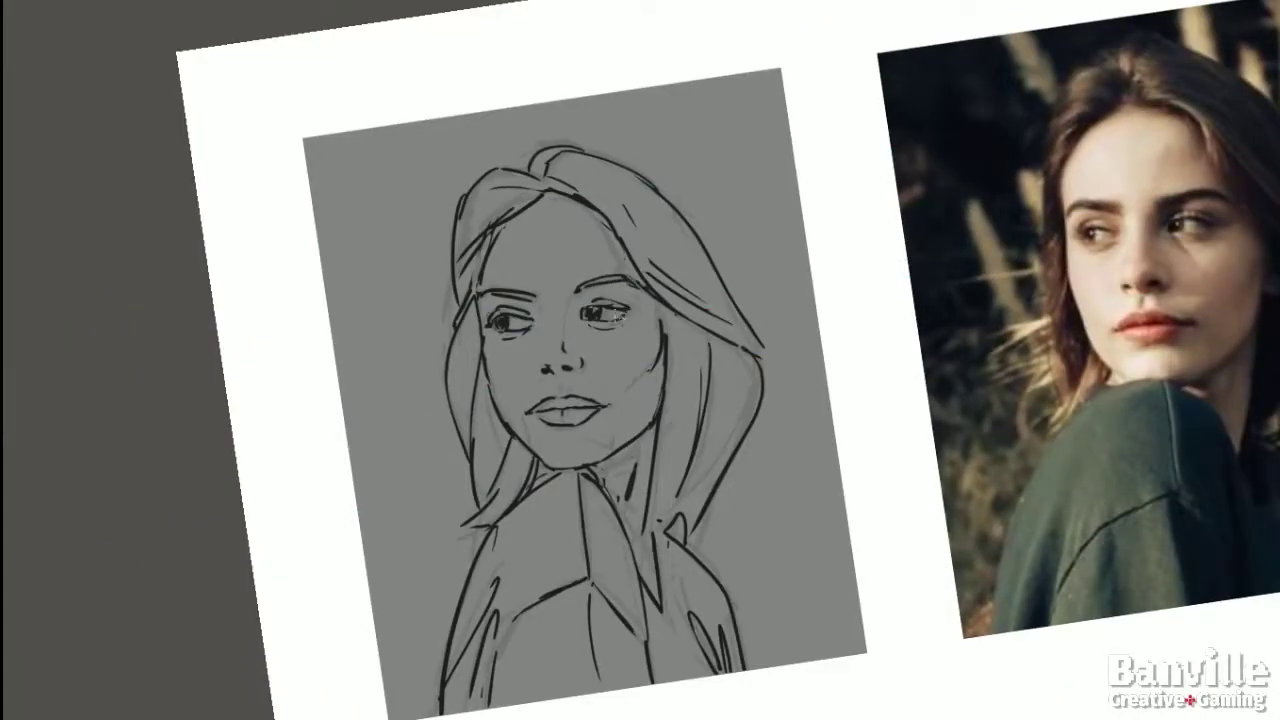
pyautogui.hotkey('ctrl', 'shift', 'a')
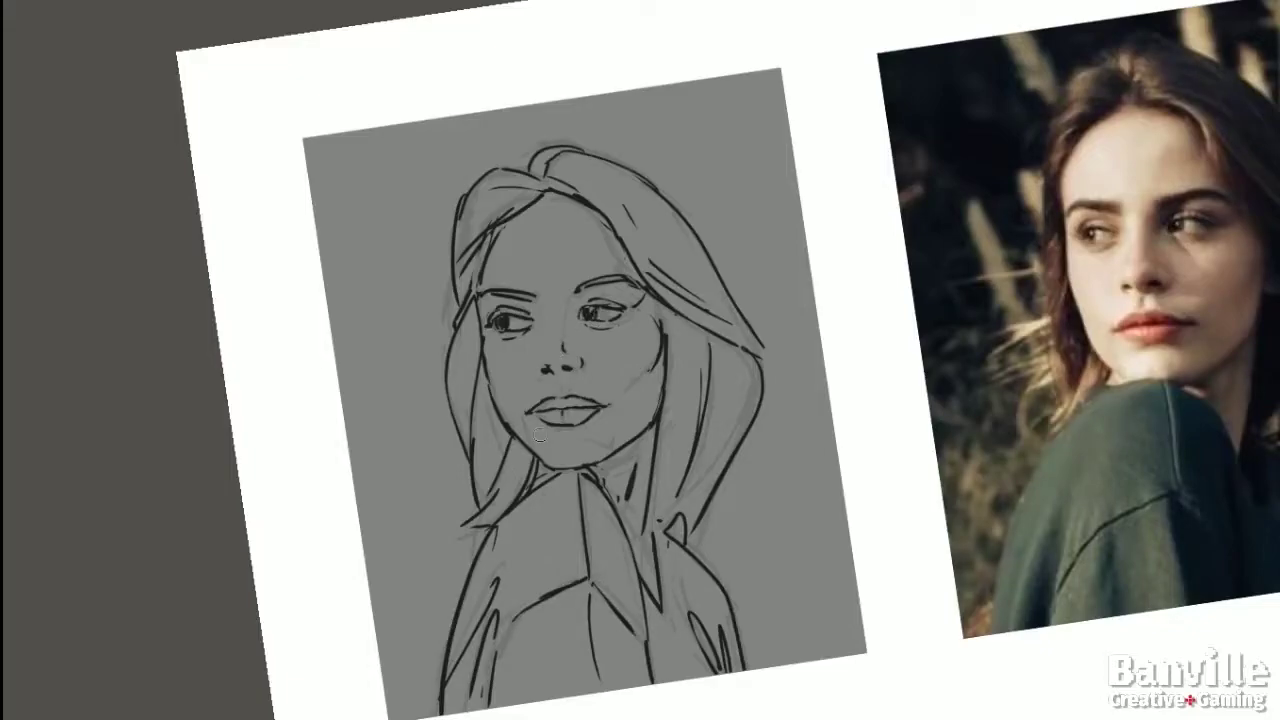
pyautogui.hotkey('ctrl', 'shift', 'a')
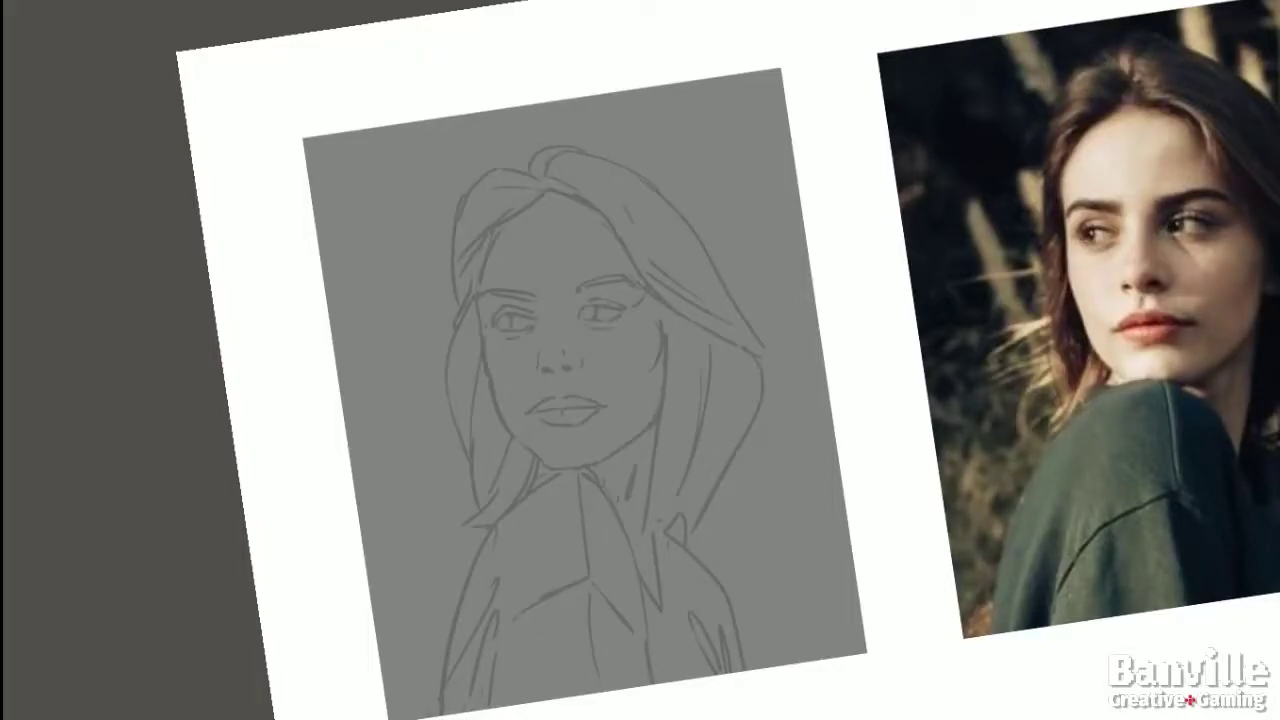
# Paint a base skin tone over the face down to the chin, lighter around the mouth.
pyautogui.moveTo(593, 232); pyautogui.dragTo(610, 400)
pyautogui.moveTo(540, 210); pyautogui.dragTo(570, 440)
pyautogui.moveTo(505, 230)
pyautogui.mouseDown()
pyautogui.moveTo(516, 333)
pyautogui.moveTo(560, 460)
pyautogui.moveTo(556, 370)
pyautogui.mouseUp()
pyautogui.moveTo(592, 413)
pyautogui.mouseDown()
pyautogui.moveTo(590, 210)
pyautogui.moveTo(540, 393)
pyautogui.mouseUp()
# Switch brushes, lighten the forehead, shade the right cheek and jaw, and redden the lips.
pyautogui.rightClick(690, 262)
pyautogui.click(605, 315)
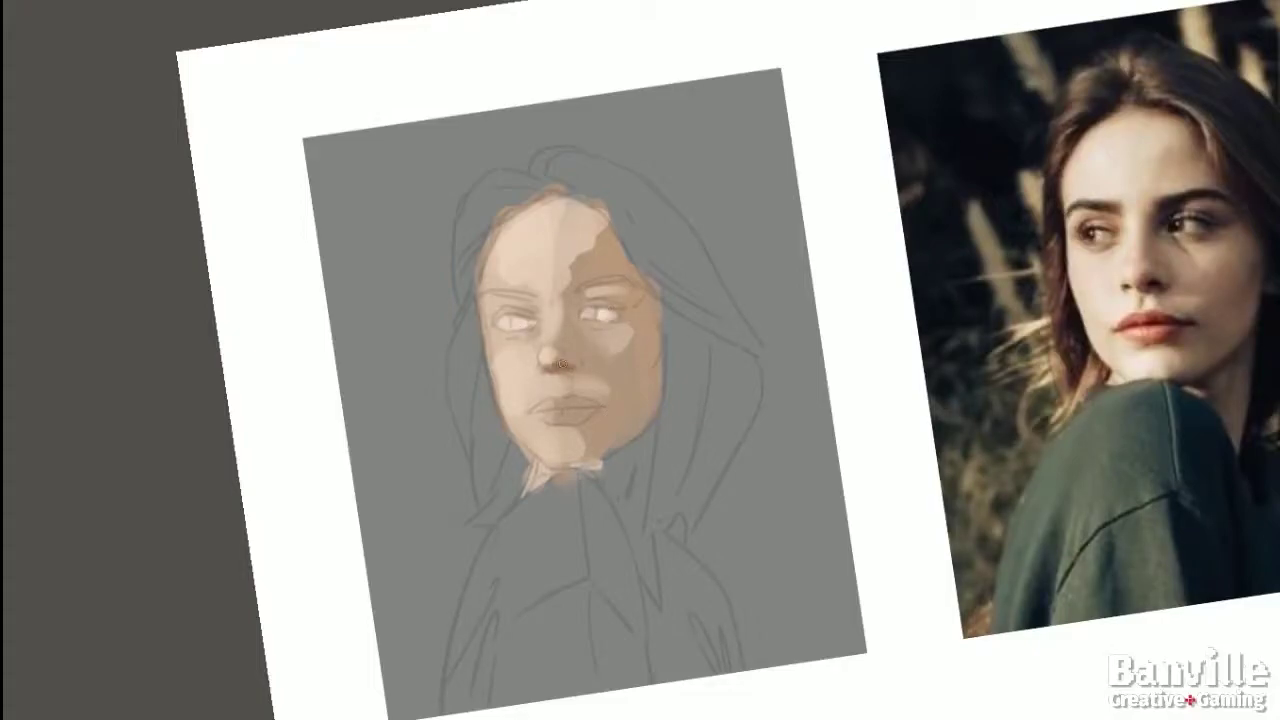
pyautogui.rightClick(568, 336)
pyautogui.moveTo(560, 350)
pyautogui.mouseDown()
pyautogui.moveTo(575, 265)
pyautogui.moveTo(602, 236)
pyautogui.mouseUp()
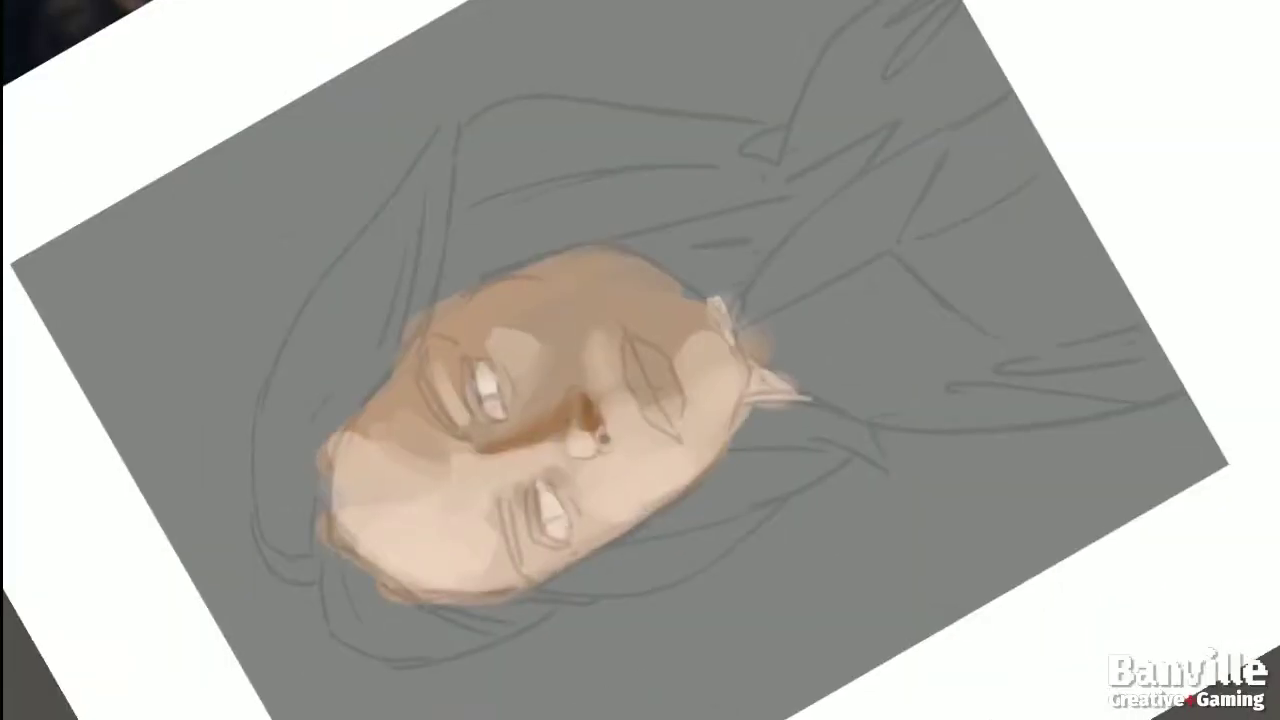
pyautogui.keyDown('ctrl'); pyautogui.click(351, 449); pyautogui.keyUp('ctrl')
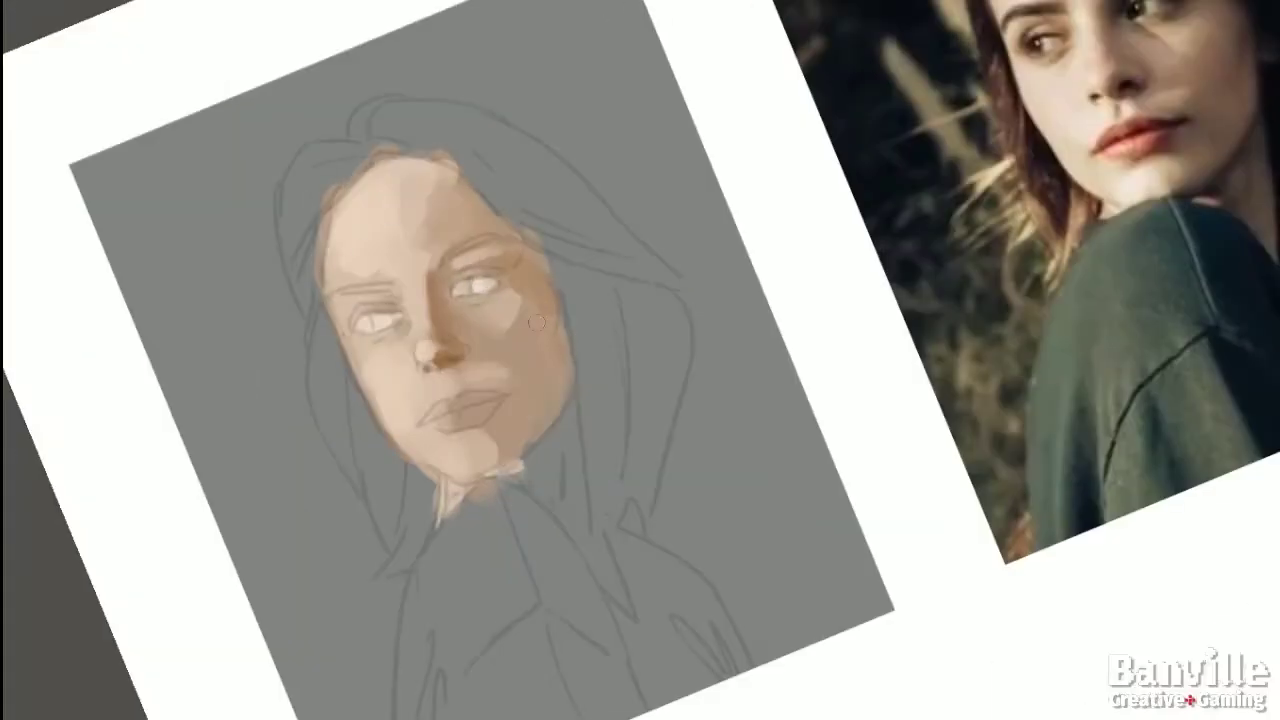
pyautogui.moveTo(537, 322); pyautogui.dragTo(515, 372)
pyautogui.moveTo(430, 405); pyautogui.dragTo(495, 398)
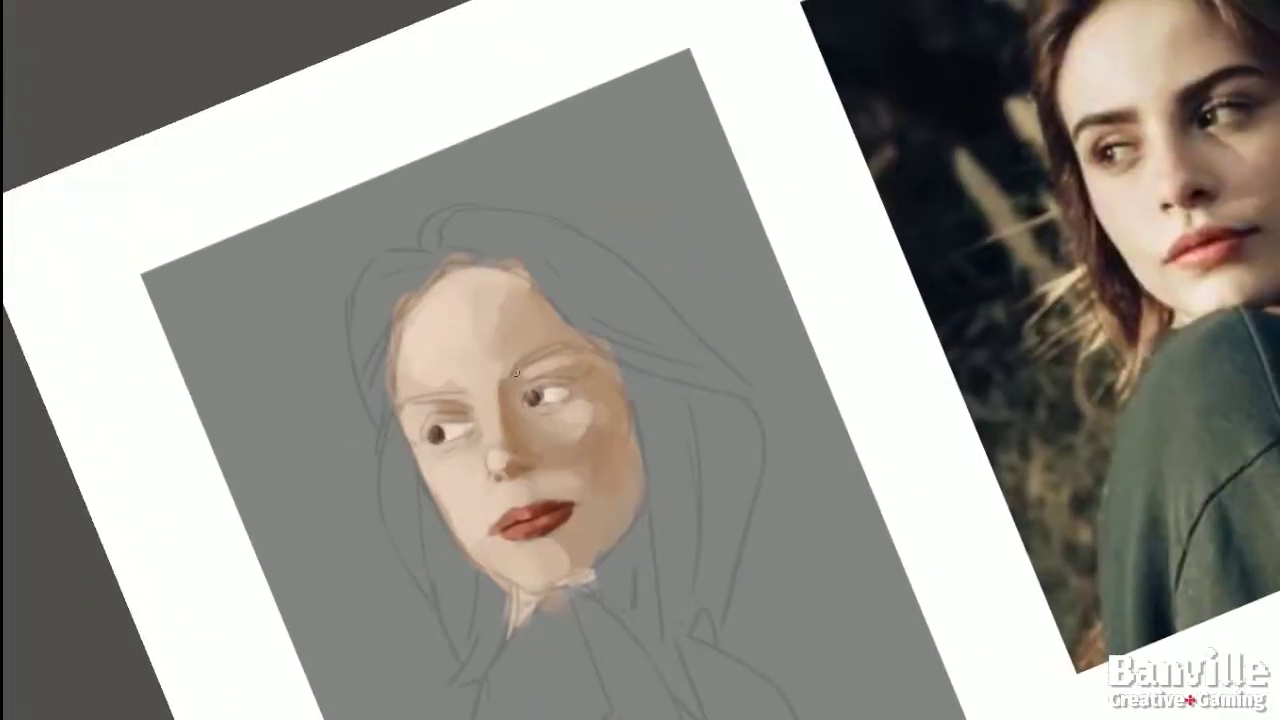
# Paint dark eyebrows and a dark hair mass down the left side of the head.
pyautogui.moveTo(505, 375); pyautogui.dragTo(580, 345)
pyautogui.moveTo(402, 410); pyautogui.dragTo(462, 395)
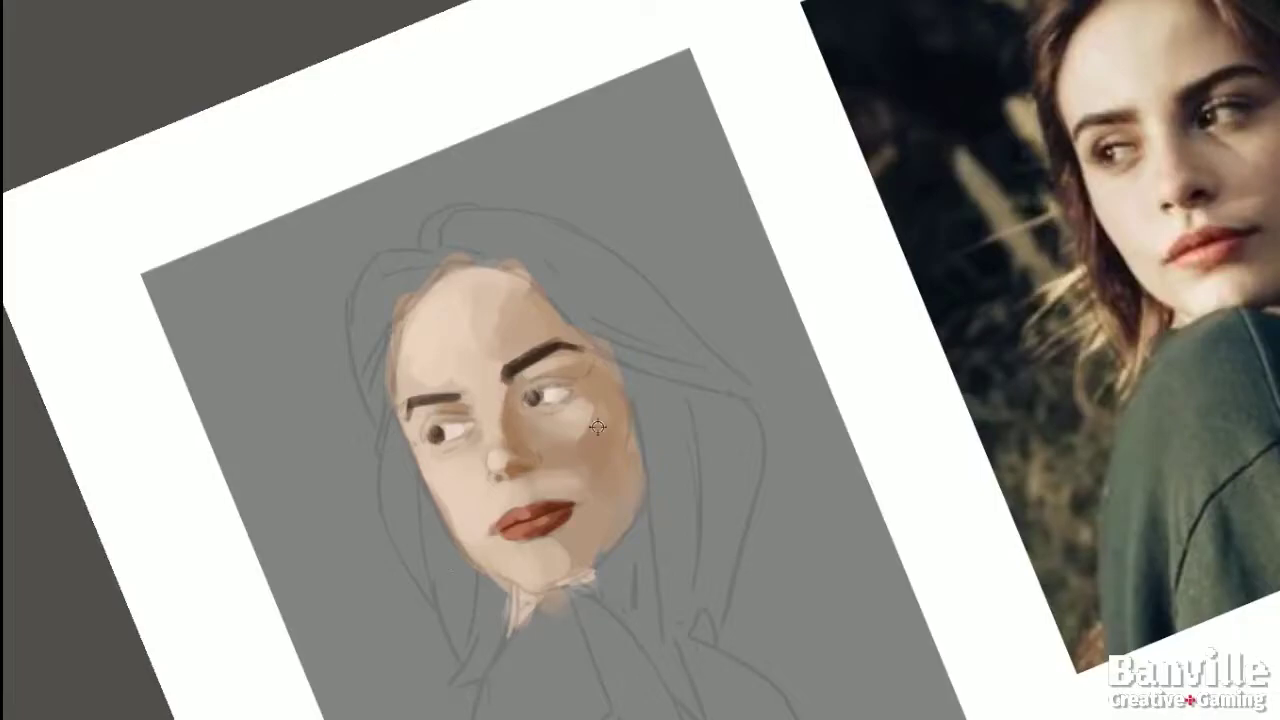
pyautogui.moveTo(420, 255); pyautogui.dragTo(370, 400)
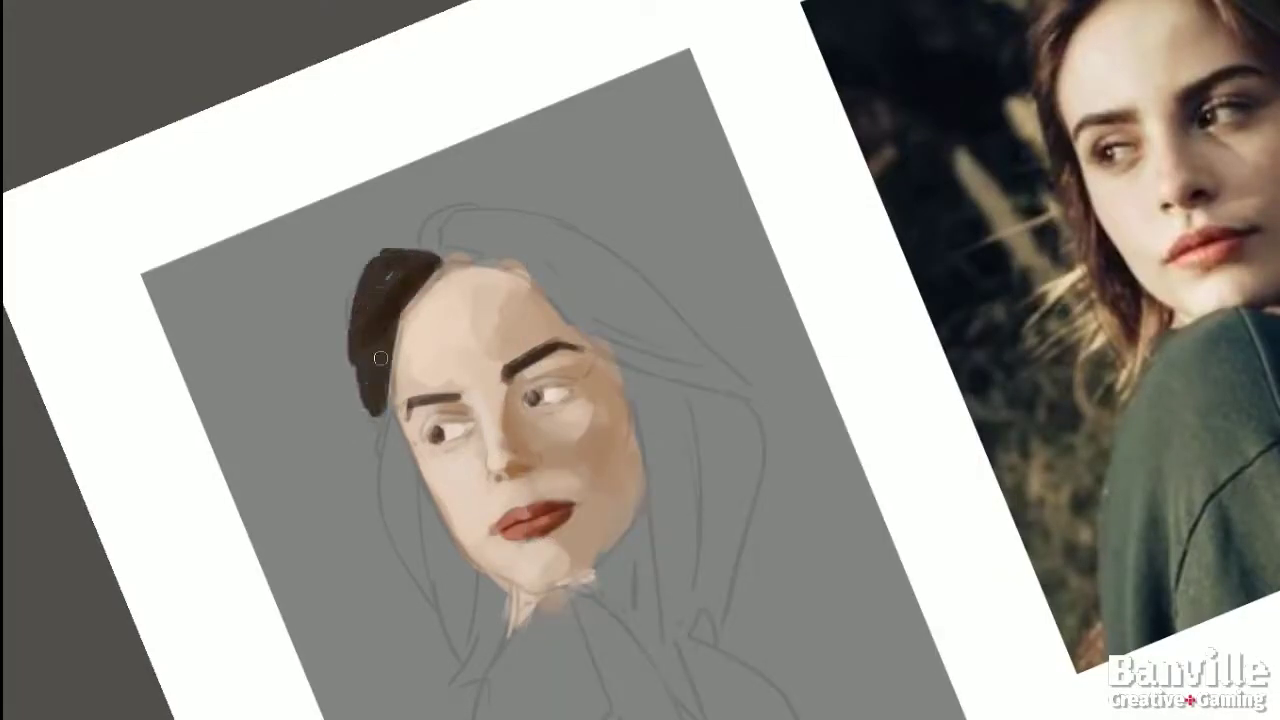
pyautogui.moveTo(400, 345); pyautogui.dragTo(410, 580)
pyautogui.moveTo(410, 262); pyautogui.dragTo(420, 590)
pyautogui.moveTo(440, 475); pyautogui.dragTo(430, 590)
pyautogui.moveTo(445, 500); pyautogui.dragTo(462, 640)
pyautogui.moveTo(460, 580); pyautogui.dragTo(440, 503)
# Repaint the lower hair lighter brown and sweep dark hair across the top of the head.
pyautogui.moveTo(485, 585); pyautogui.dragTo(470, 675)
pyautogui.moveTo(445, 530); pyautogui.dragTo(440, 640)
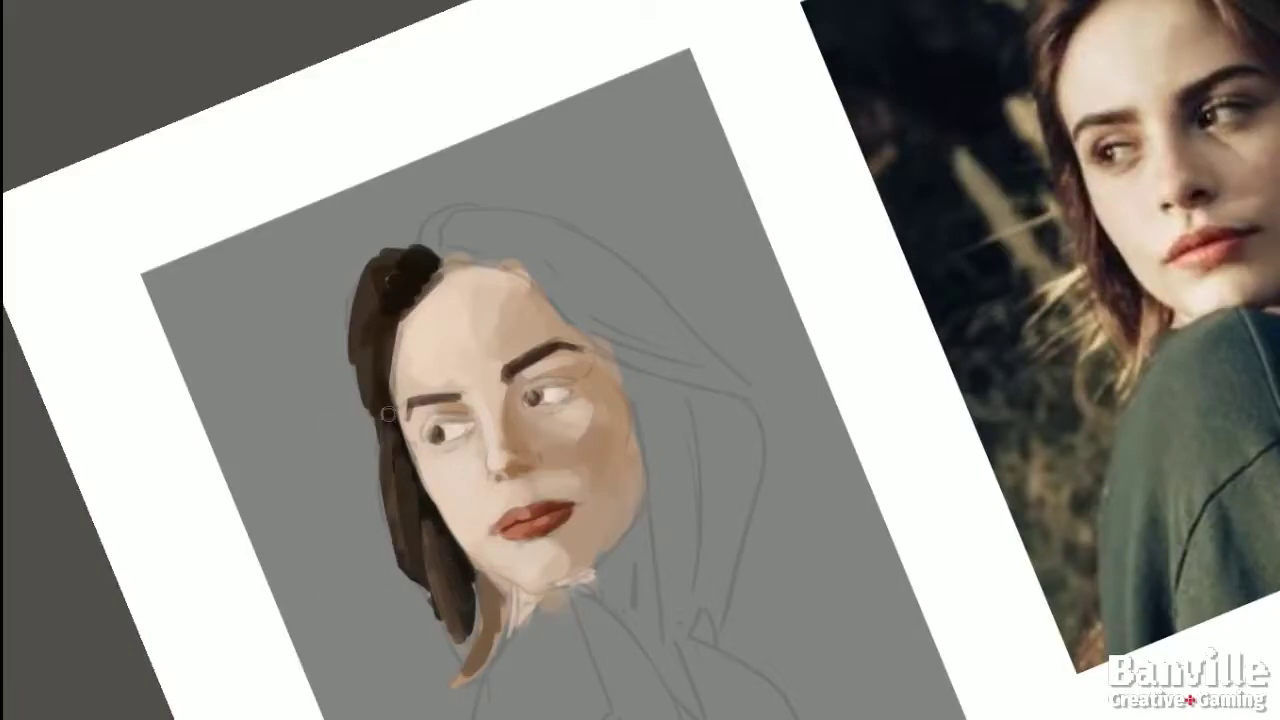
pyautogui.moveTo(395, 420); pyautogui.dragTo(400, 570)
pyautogui.moveTo(480, 500); pyautogui.dragTo(680, 430)
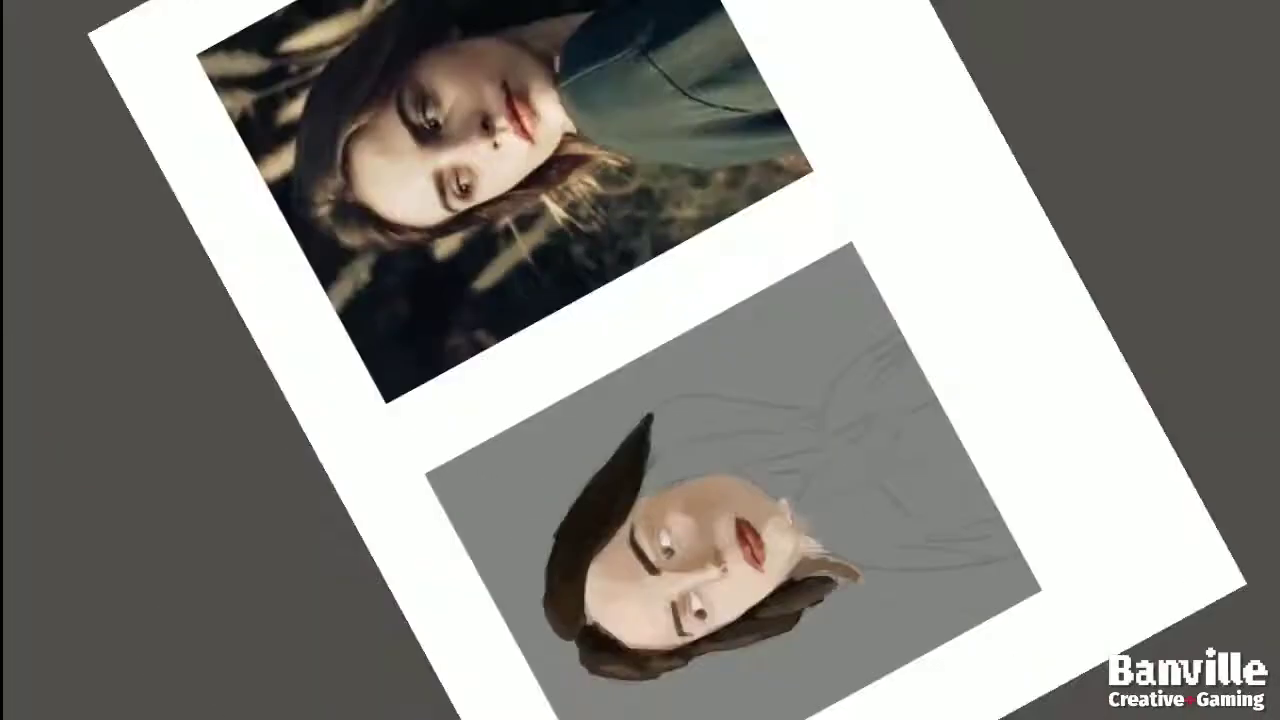
pyautogui.moveTo(640, 480); pyautogui.dragTo(755, 440)
pyautogui.moveTo(690, 470); pyautogui.dragTo(815, 445)
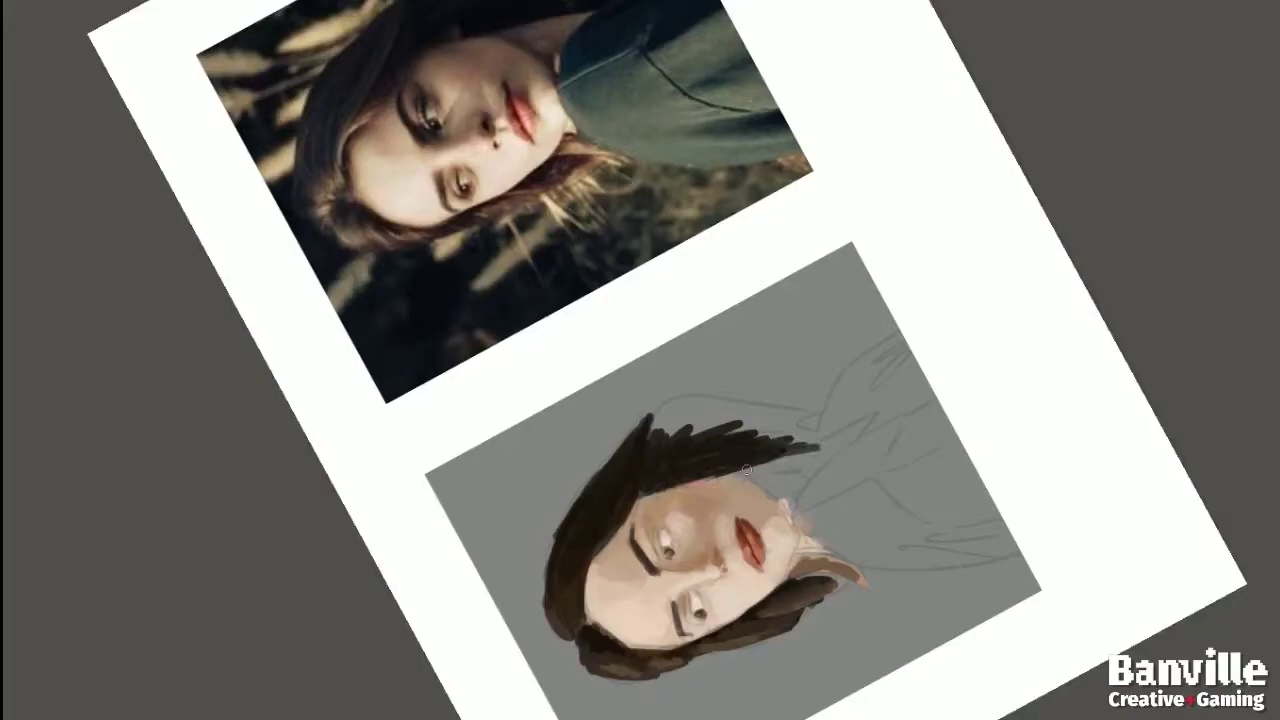
# Shade beside the left eye and eyebrow and darken the left eye socket.
pyautogui.moveTo(592, 582); pyautogui.dragTo(640, 526)
pyautogui.moveTo(672, 570)
pyautogui.mouseDown()
pyautogui.moveTo(641, 522)
pyautogui.moveTo(647, 563)
pyautogui.mouseUp()
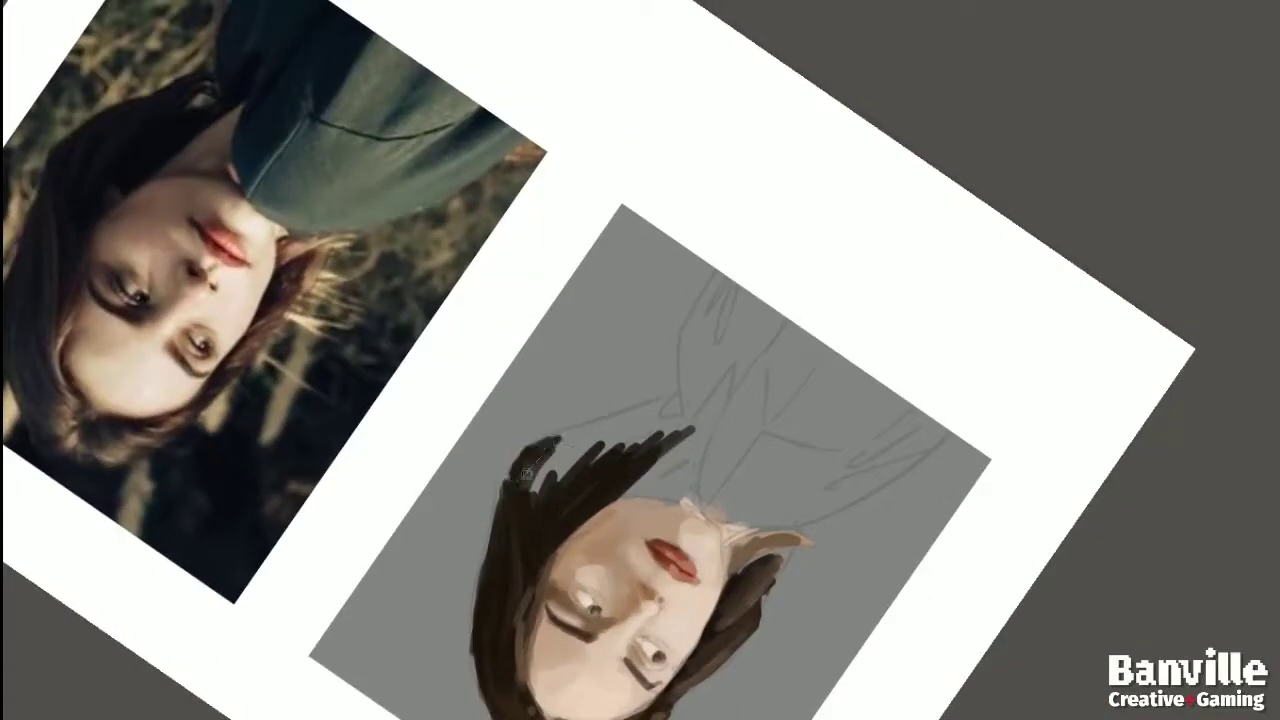
pyautogui.rightClick(768, 333)
pyautogui.click(557, 571)
pyautogui.rightClick(806, 260)
pyautogui.press('Escape')
# Paint the green collar near the neck and fill the shoulders with dark green.
pyautogui.moveTo(650, 545); pyautogui.dragTo(745, 370)
pyautogui.moveTo(760, 430); pyautogui.dragTo(780, 360)
pyautogui.moveTo(440, 680); pyautogui.dragTo(480, 560)
pyautogui.moveTo(520, 470)
pyautogui.mouseDown()
pyautogui.moveTo(460, 540)
pyautogui.moveTo(540, 450)
pyautogui.moveTo(640, 640)
pyautogui.moveTo(460, 690)
pyautogui.mouseUp()
pyautogui.moveTo(550, 530); pyautogui.dragTo(500, 690)
pyautogui.moveTo(503, 470); pyautogui.dragTo(540, 660)
pyautogui.moveTo(620, 485)
pyautogui.mouseDown()
pyautogui.moveTo(660, 625)
pyautogui.moveTo(725, 600)
pyautogui.moveTo(660, 573)
pyautogui.mouseUp()
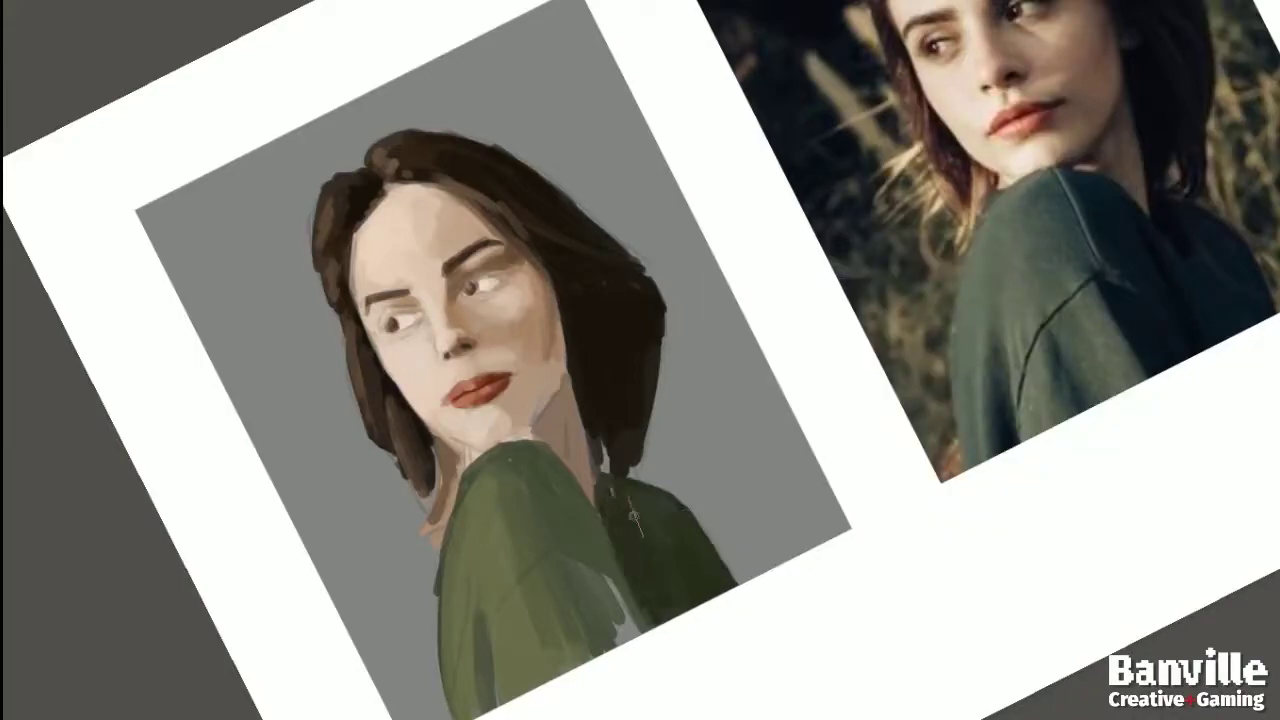
pyautogui.moveTo(520, 450); pyautogui.dragTo(590, 545)
pyautogui.moveTo(580, 470); pyautogui.dragTo(560, 640)
pyautogui.moveTo(620, 590); pyautogui.dragTo(630, 660)
# Rotate the view counter-clockwise, then back to nearly upright.
pyautogui.moveTo(560, 575); pyautogui.dragTo(556, 512)
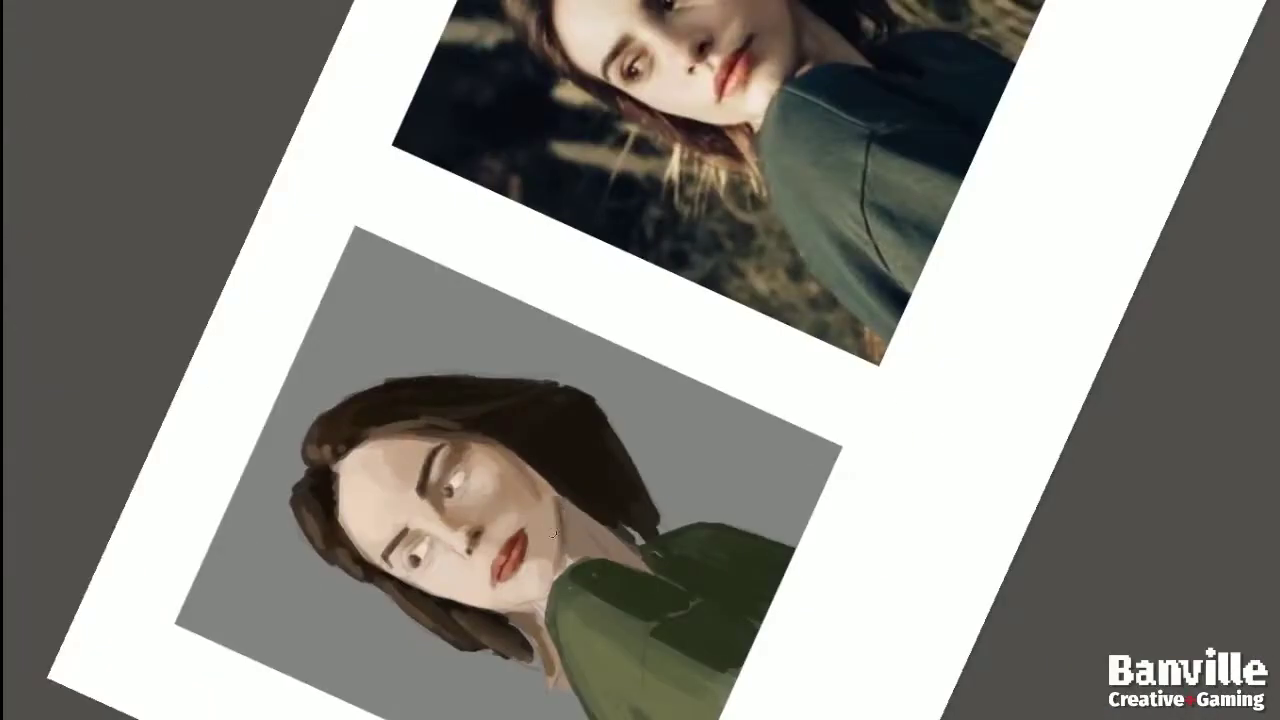
pyautogui.press('4')
pyautogui.press('4')
pyautogui.press('4')
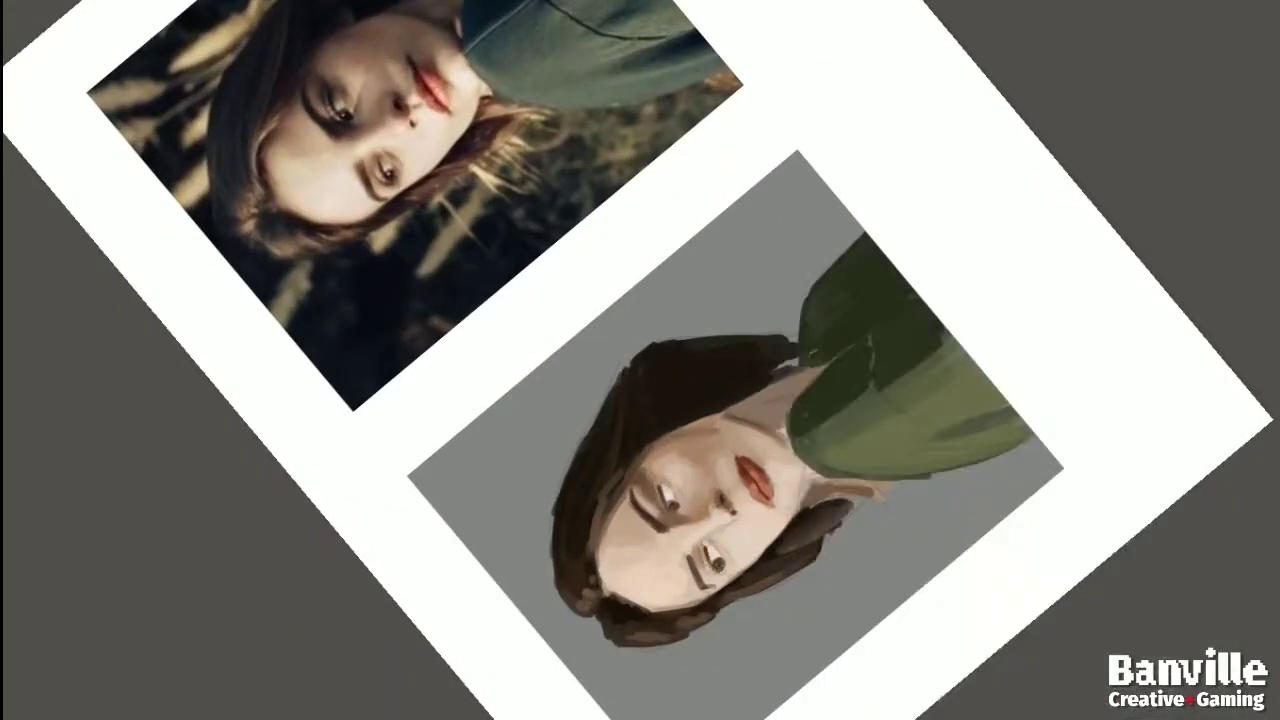
pyautogui.rightClick(718, 262)
pyautogui.press('Escape')
pyautogui.press('6')
pyautogui.press('6')
pyautogui.press('6')
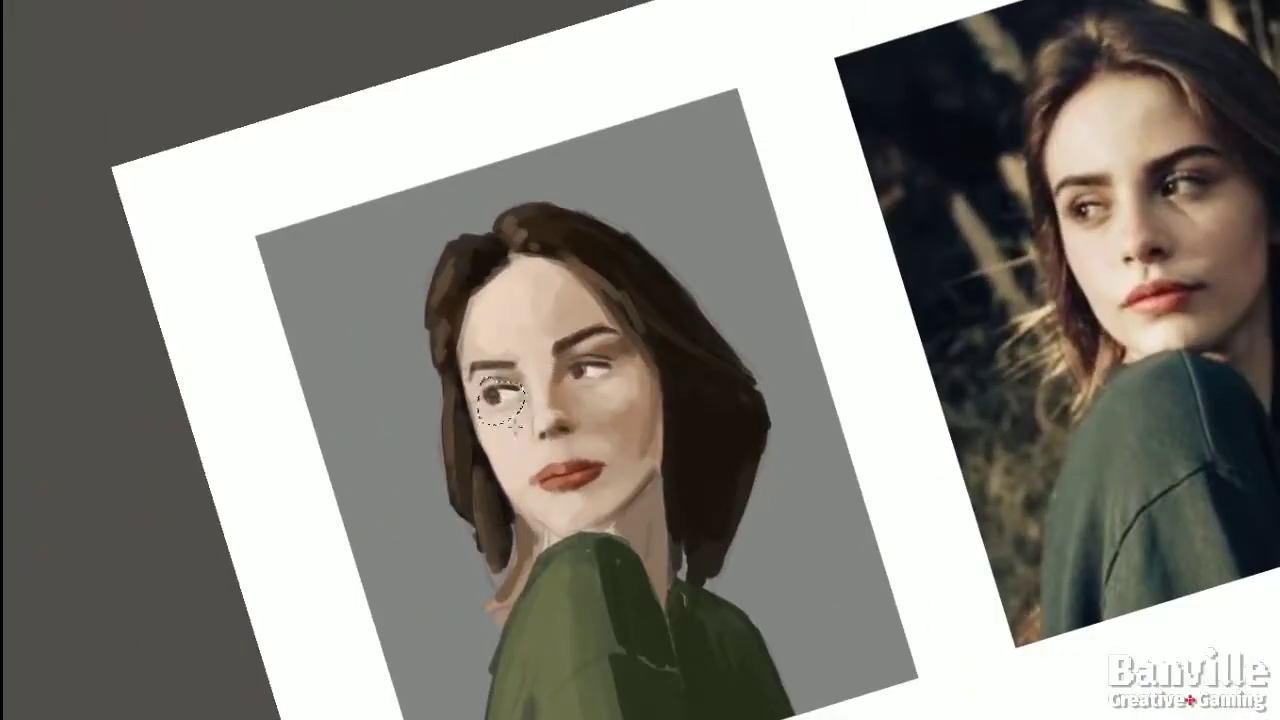
pyautogui.keyDown('ctrl'); pyautogui.click(509, 375); pyautogui.keyUp('ctrl')
pyautogui.keyDown('ctrl'); pyautogui.click(540, 404); pyautogui.keyUp('ctrl')
pyautogui.rightClick(541, 403)
pyautogui.press('Escape')
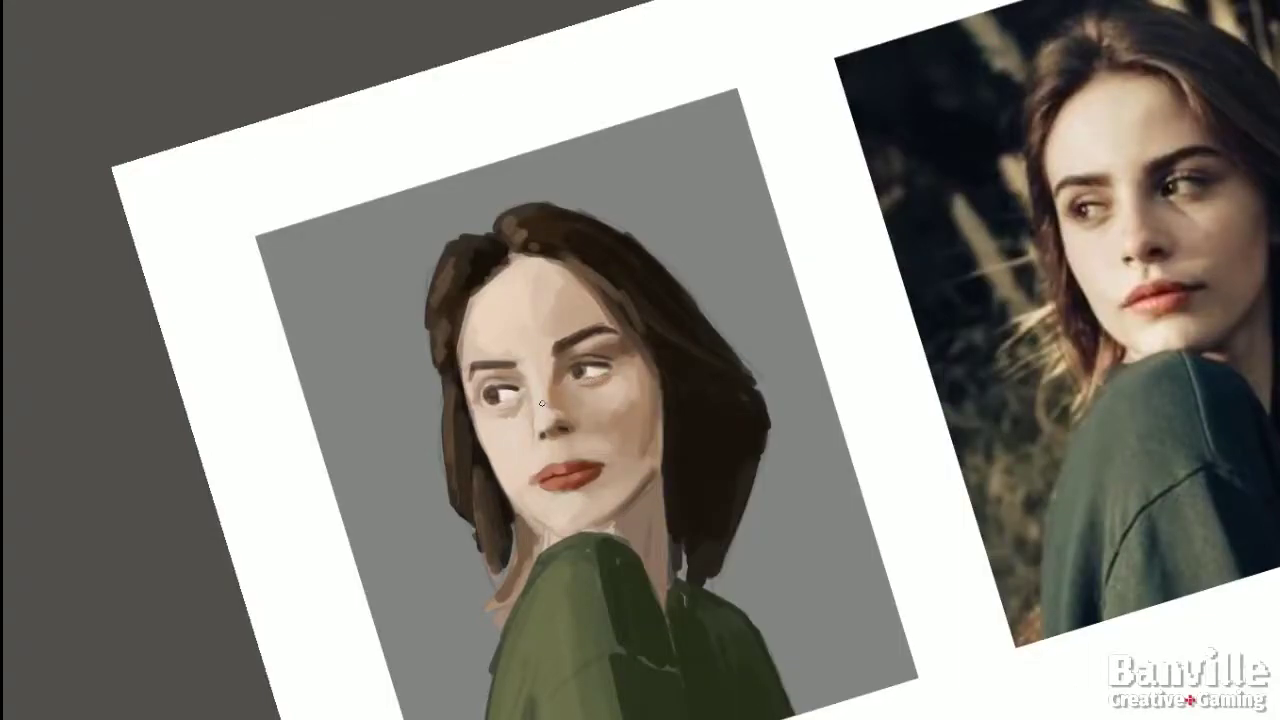
pyautogui.moveTo(541, 403); pyautogui.dragTo(555, 596)
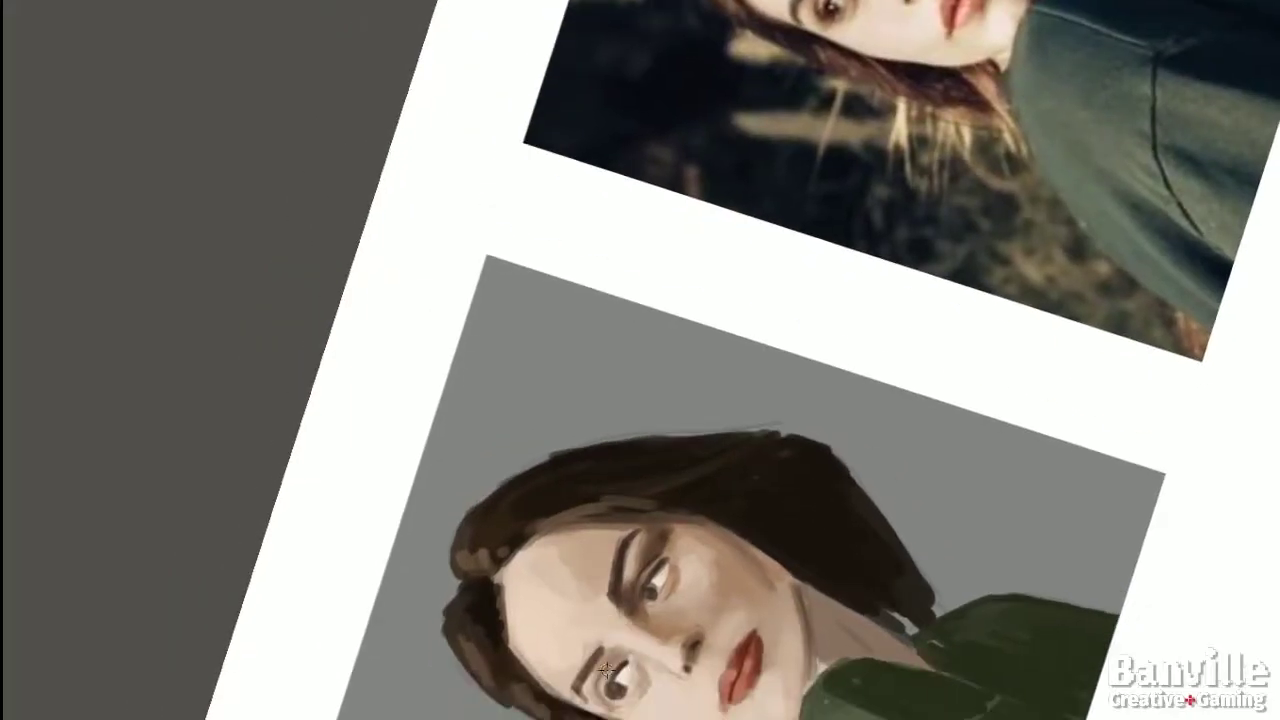
pyautogui.rightClick(860, 310)
pyautogui.press('Escape')
pyautogui.rightClick(707, 680)
pyautogui.press('Escape')
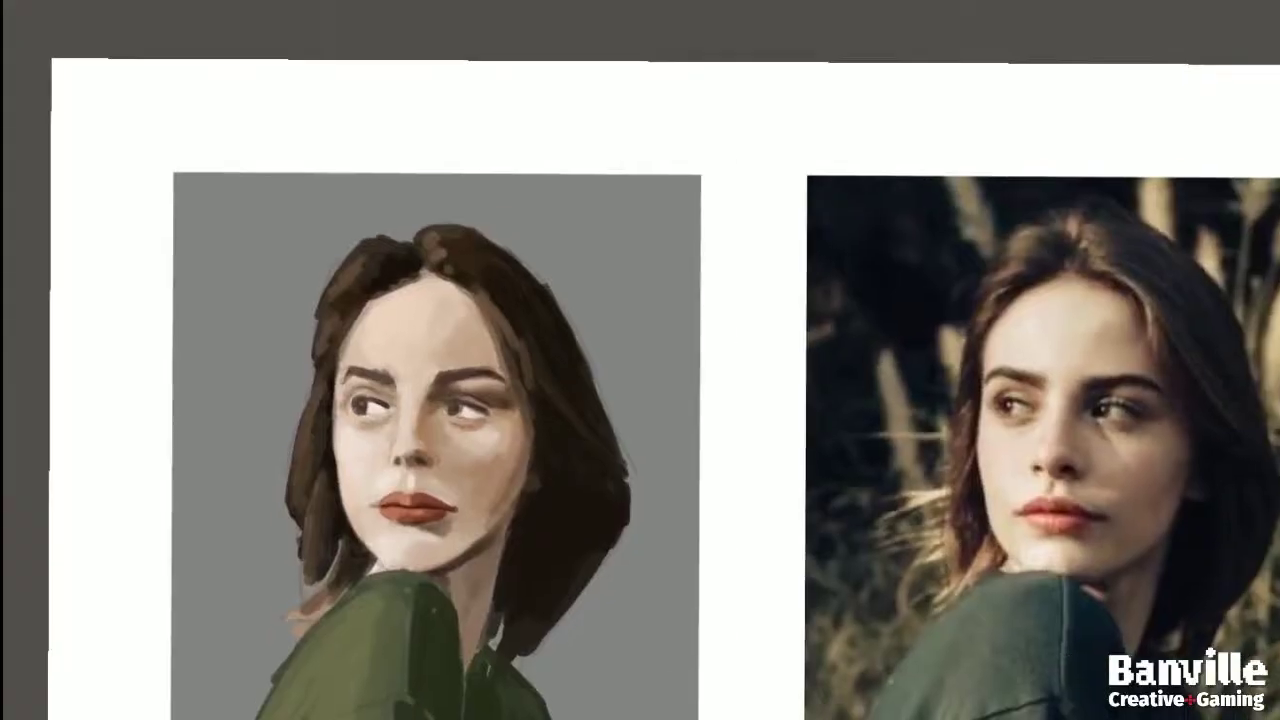
pyautogui.moveTo(455, 571); pyautogui.dragTo(470, 618)
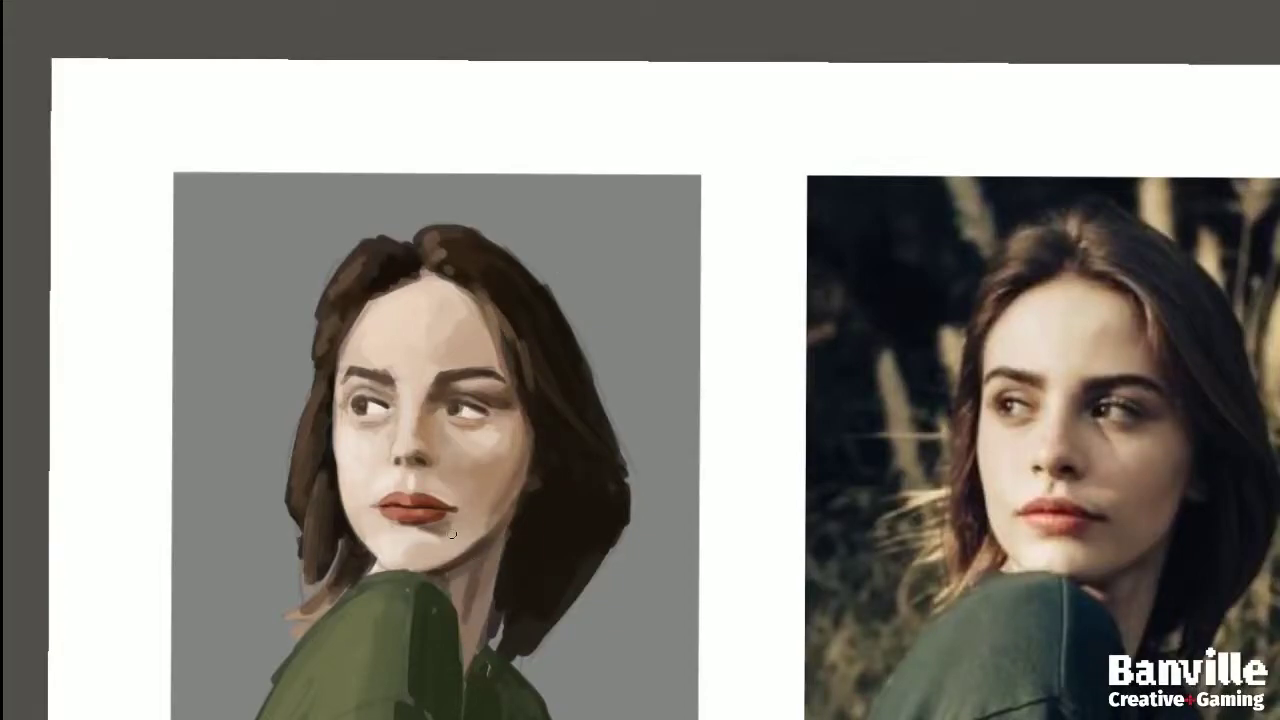
# Touch up the neck shadow and the lower left hair by the shoulder.
pyautogui.rightClick(452, 535)
pyautogui.press('Escape')
pyautogui.moveTo(472, 558); pyautogui.dragTo(484, 604)
pyautogui.moveTo(340, 610); pyautogui.dragTo(305, 545)
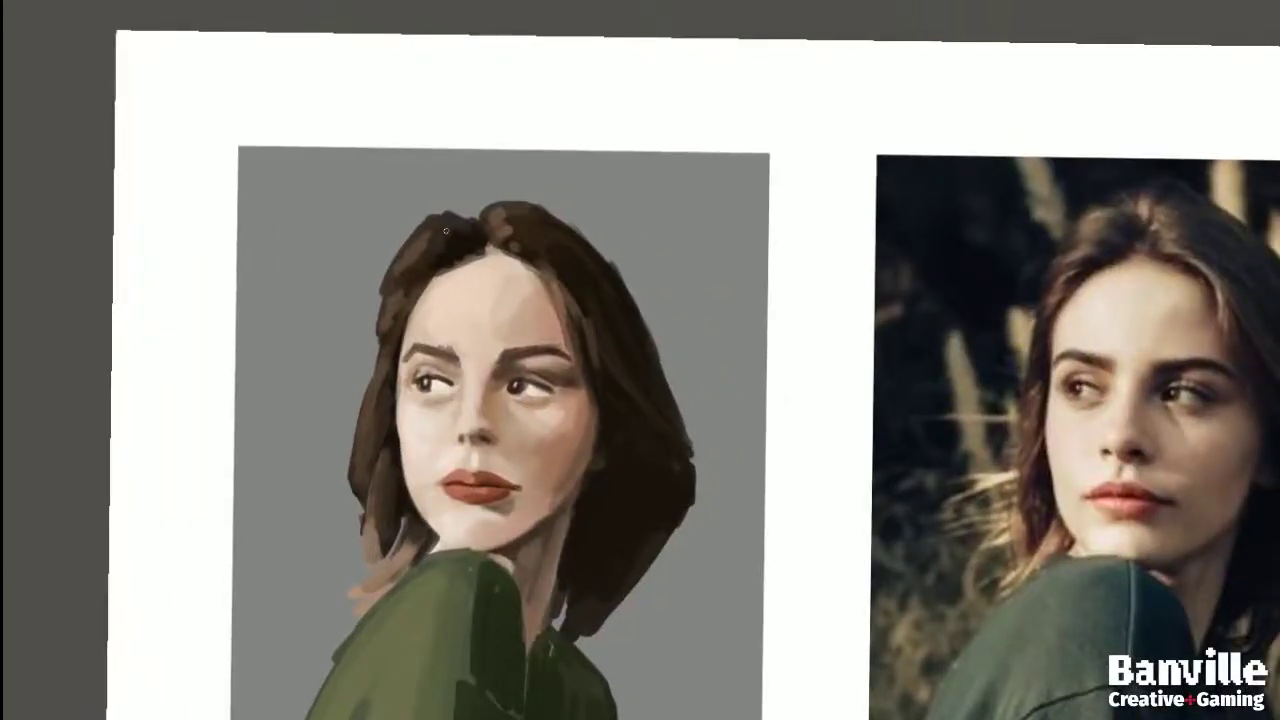
# Sample cheek and lip colours, then darken the hair left of the chin and by the neck.
pyautogui.click(531, 429)
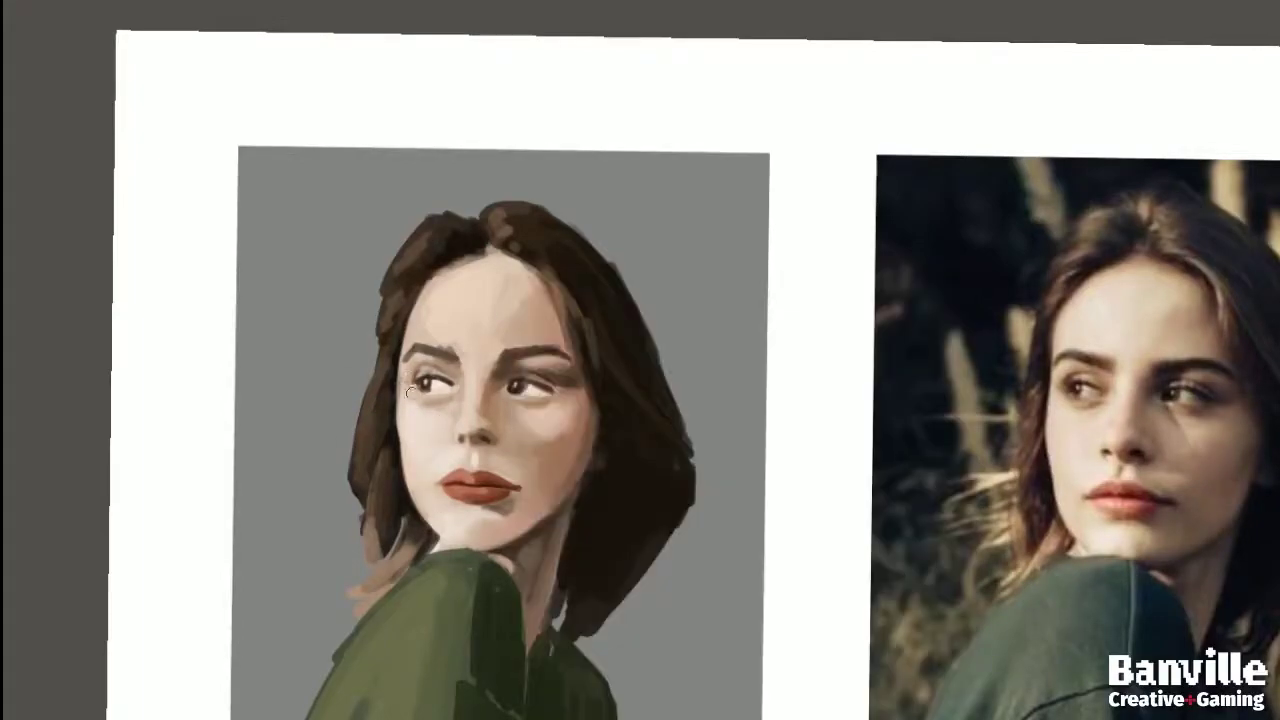
pyautogui.rightClick(635, 307)
pyautogui.press('Escape')
pyautogui.keyDown('alt'); pyautogui.click(514, 520); pyautogui.keyUp('alt')
pyautogui.rightClick(530, 545)
pyautogui.press('Escape')
pyautogui.moveTo(383, 458); pyautogui.dragTo(430, 552)
pyautogui.moveTo(556, 488)
pyautogui.mouseDown()
pyautogui.moveTo(543, 518)
pyautogui.moveTo(582, 462)
pyautogui.moveTo(501, 536)
pyautogui.mouseUp()
# Sample the right cheek tone and shade the right side of the face to the chin.
pyautogui.keyDown('alt'); pyautogui.click(530, 452); pyautogui.keyUp('alt')
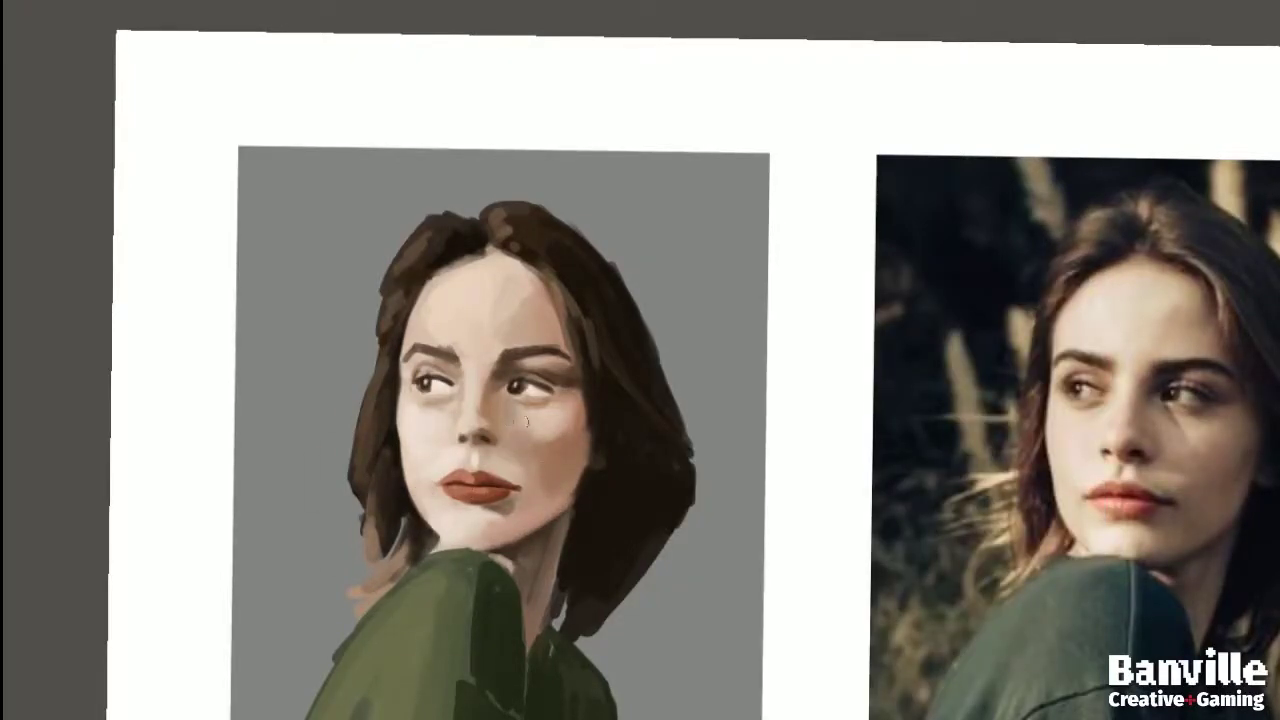
pyautogui.moveTo(512, 412); pyautogui.dragTo(557, 455)
pyautogui.moveTo(586, 365)
pyautogui.mouseDown()
pyautogui.moveTo(500, 548)
pyautogui.moveTo(511, 563)
pyautogui.mouseUp()
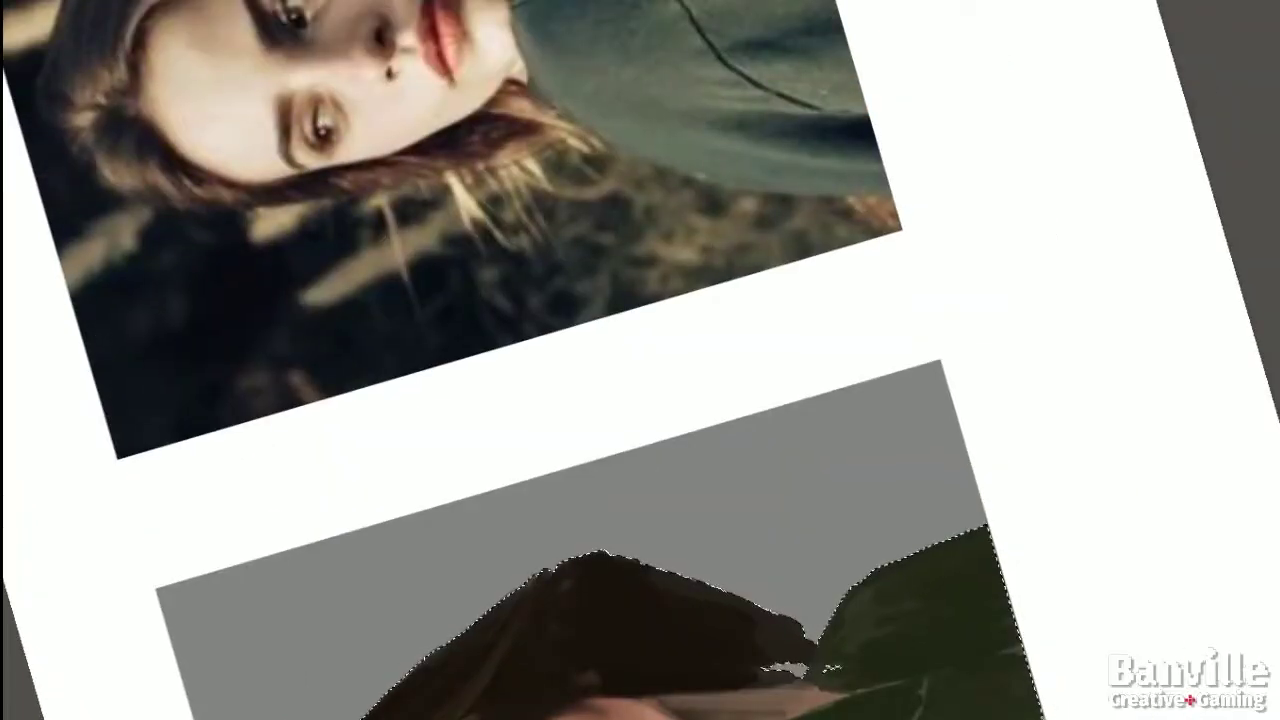
pyautogui.rightClick(691, 571)
pyautogui.press('Escape')
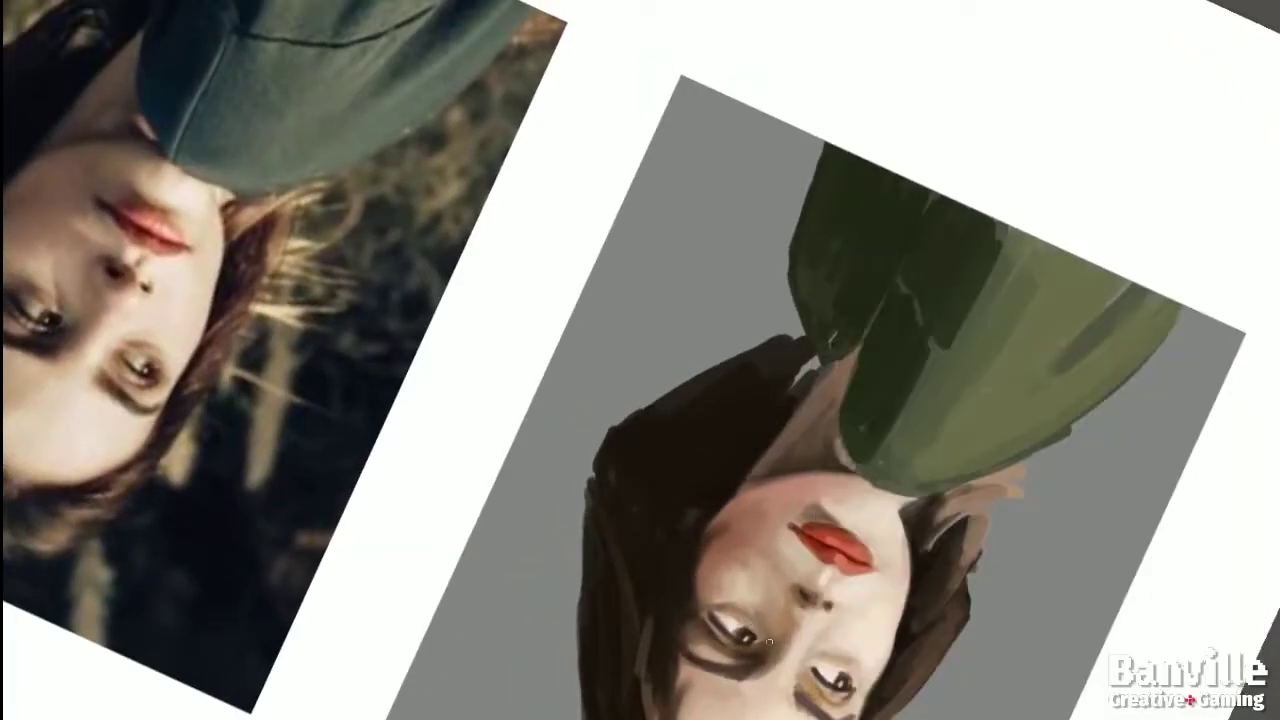
pyautogui.keyDown('alt'); pyautogui.click(820, 632); pyautogui.keyUp('alt')
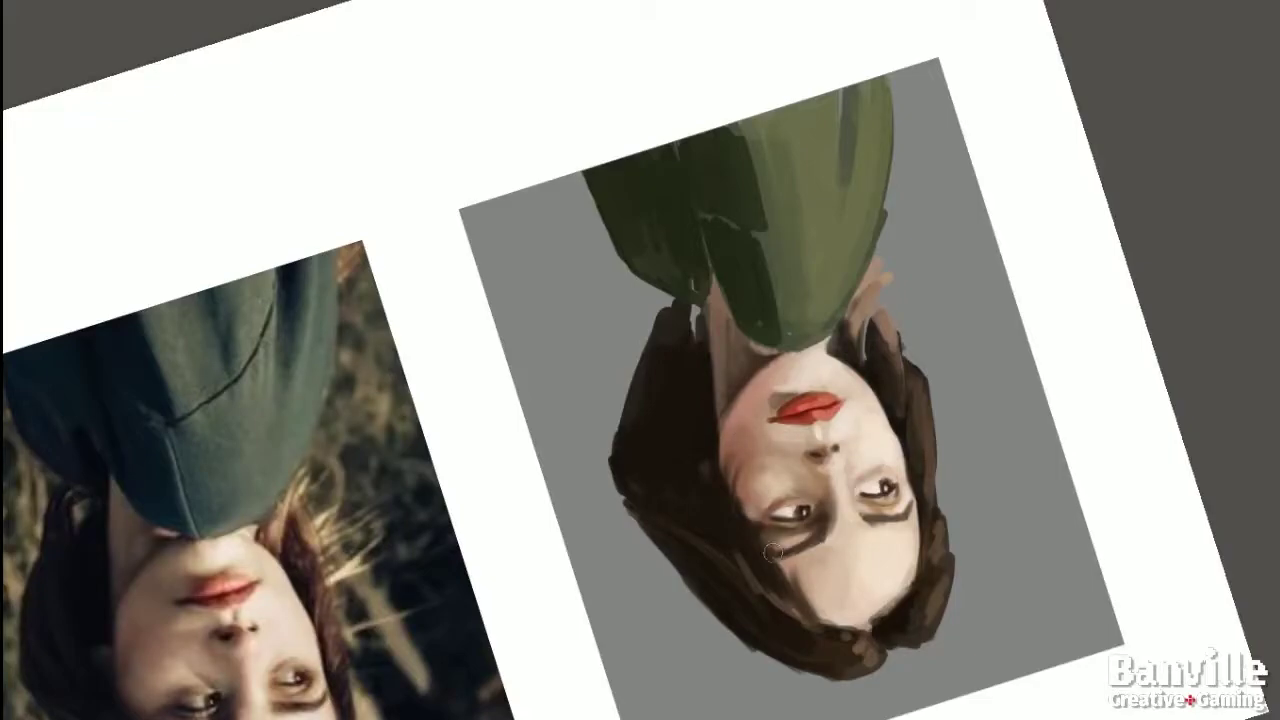
pyautogui.keyDown('alt'); pyautogui.click(730, 466); pyautogui.keyUp('alt')
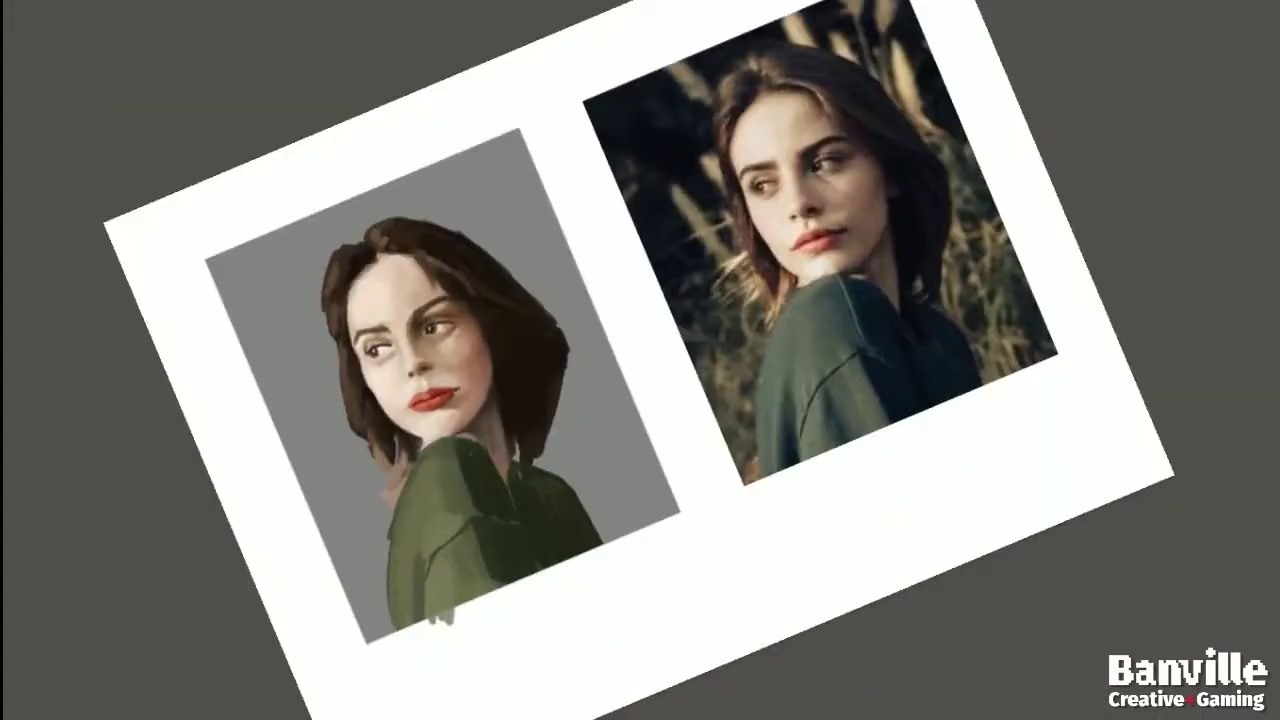
# Paint dark green shadows on the sweater's right side and bottom edge.
pyautogui.moveTo(444, 560); pyautogui.dragTo(448, 592)
pyautogui.moveTo(497, 473)
pyautogui.mouseDown()
pyautogui.moveTo(575, 568)
pyautogui.moveTo(495, 560)
pyautogui.mouseUp()
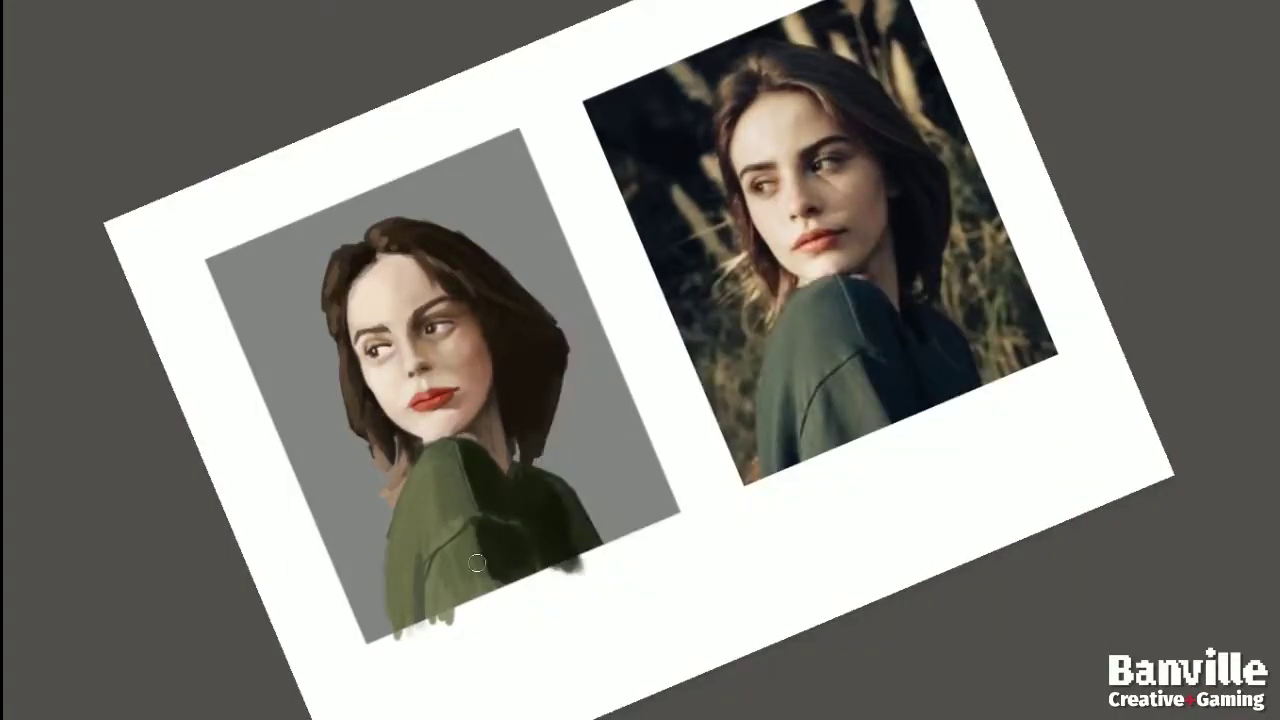
pyautogui.moveTo(420, 577); pyautogui.dragTo(402, 635)
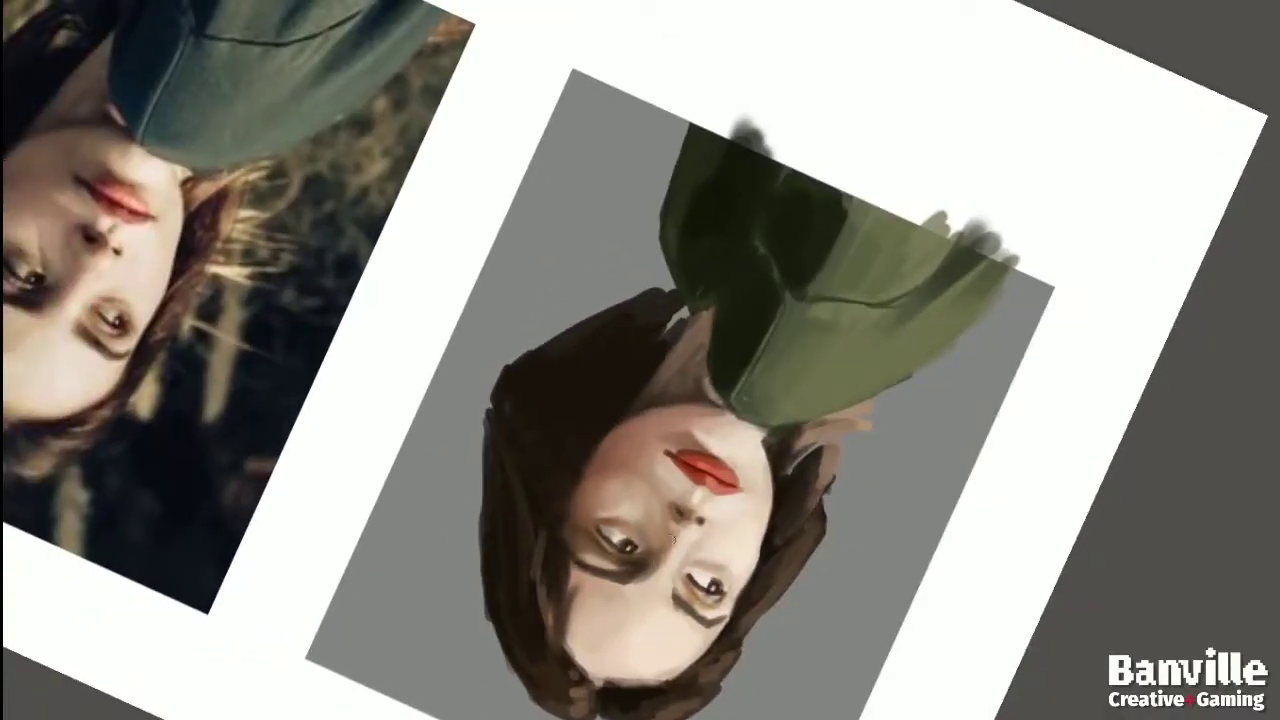
pyautogui.rightClick(672, 540)
pyautogui.press('Escape')
pyautogui.rightClick(672, 530)
pyautogui.press('Escape')
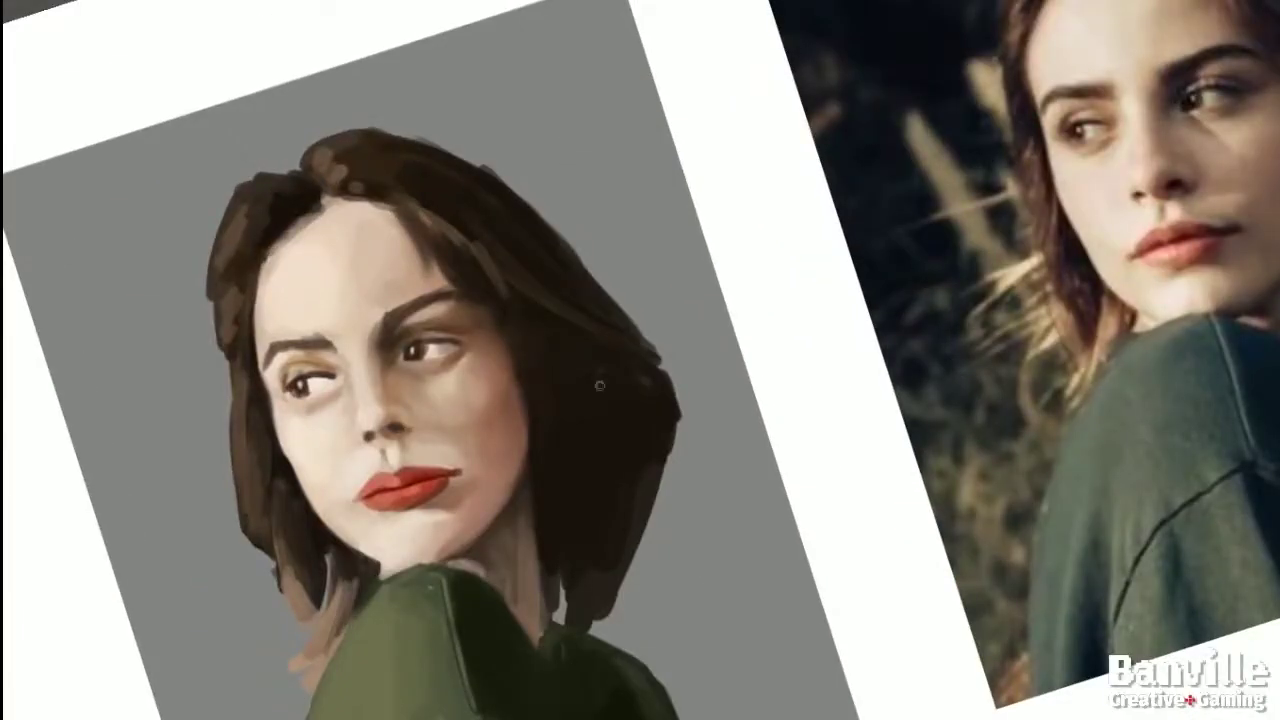
pyautogui.moveTo(526, 347); pyautogui.dragTo(621, 527)
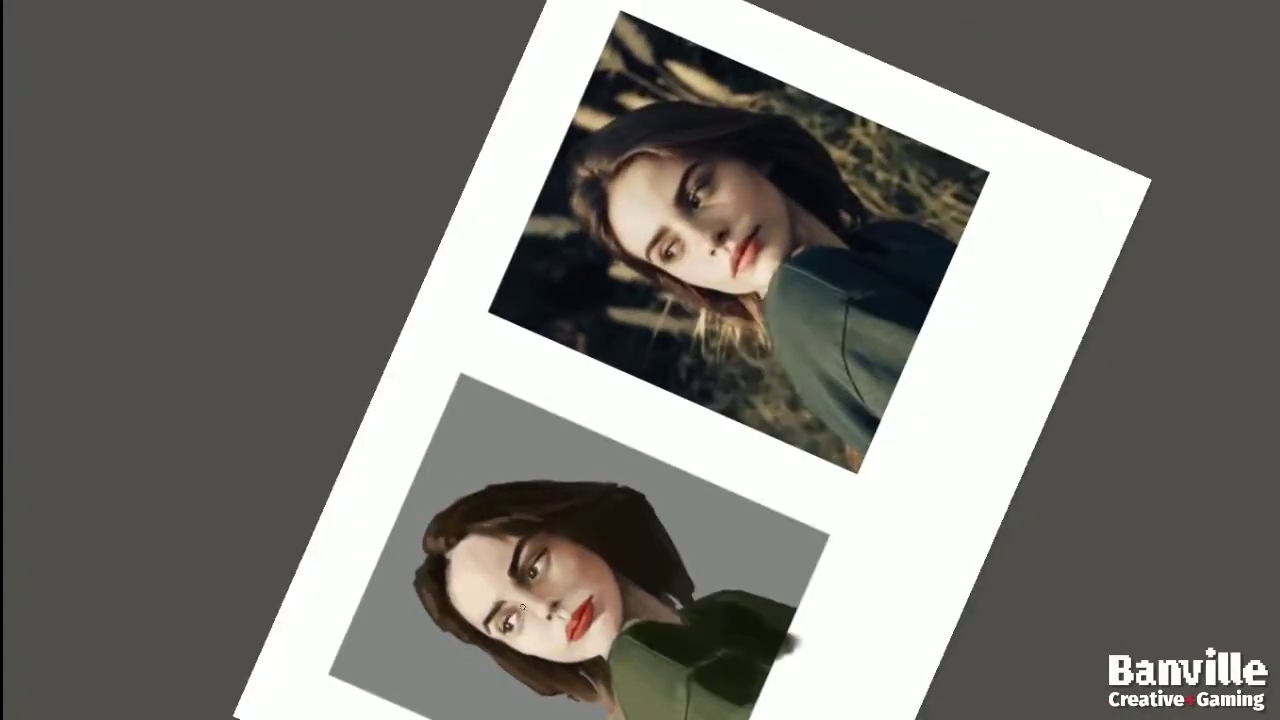
# Sample a face colour and paint lighter red highlights across the lips.
pyautogui.keyDown('ctrl'); pyautogui.click(534, 579); pyautogui.keyUp('ctrl')
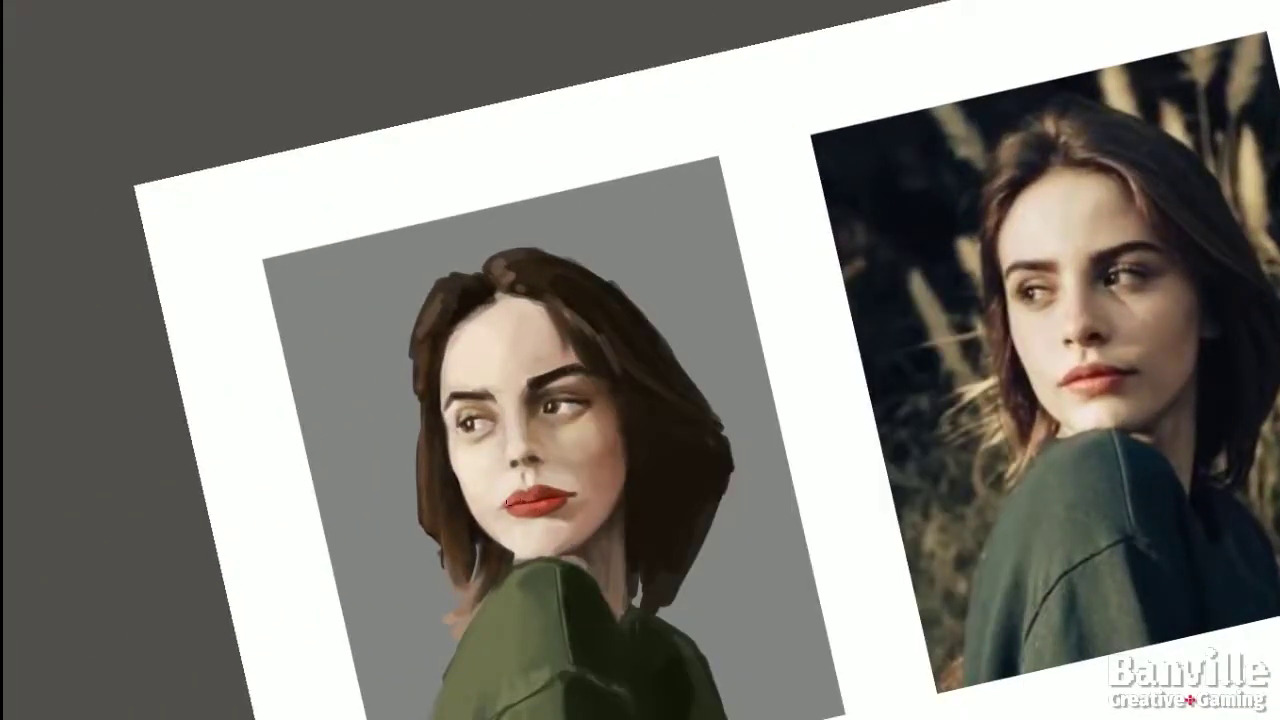
pyautogui.moveTo(508, 499); pyautogui.dragTo(533, 505)
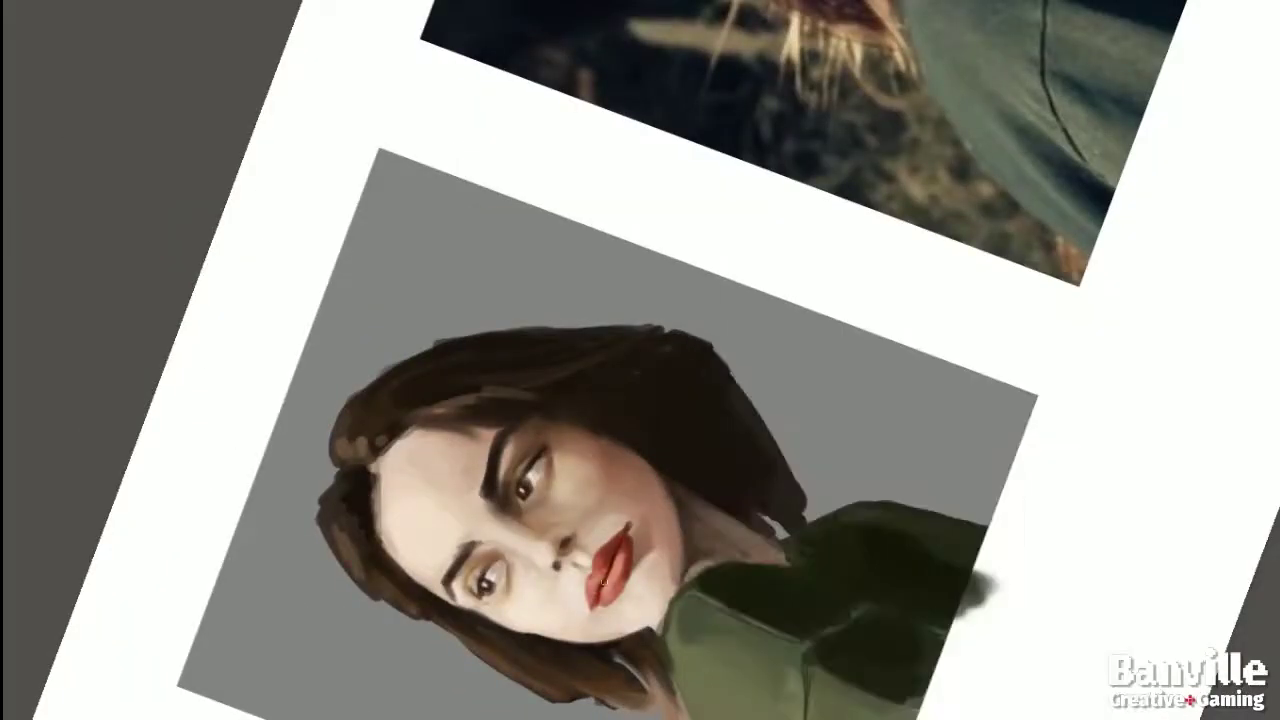
pyautogui.moveTo(606, 606); pyautogui.dragTo(632, 671)
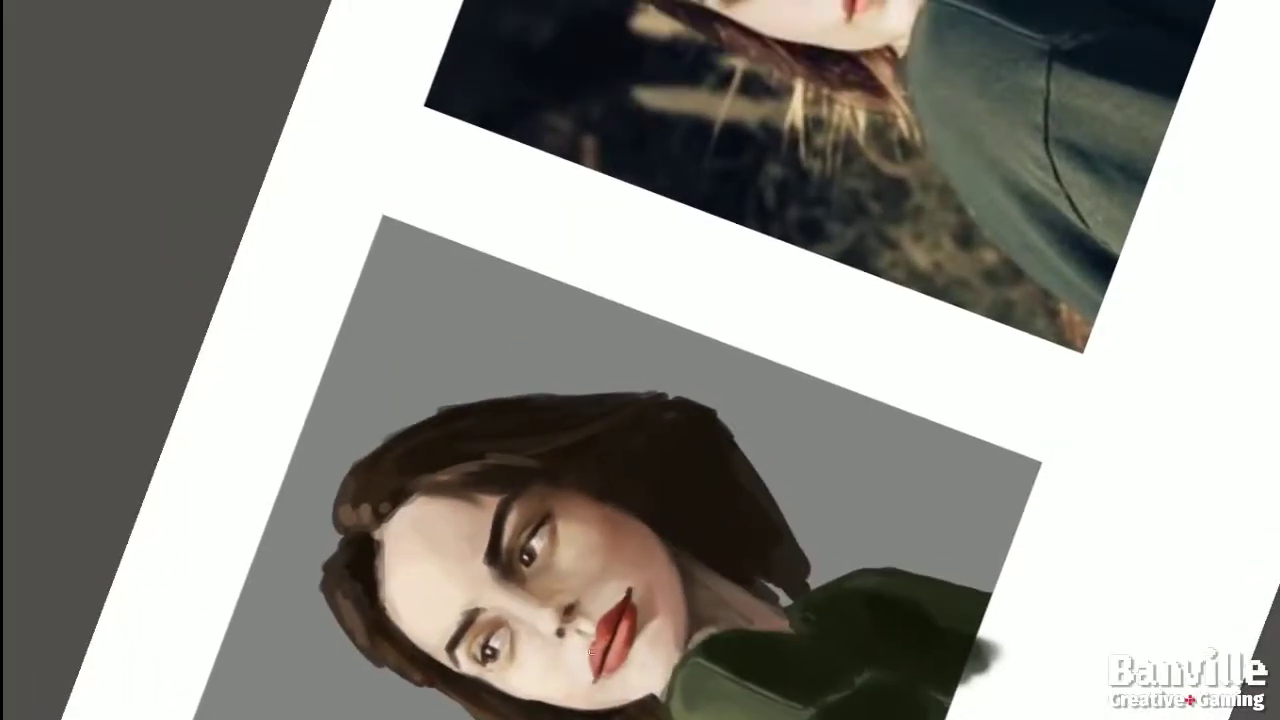
pyautogui.rightClick(620, 586)
pyautogui.press('Escape')
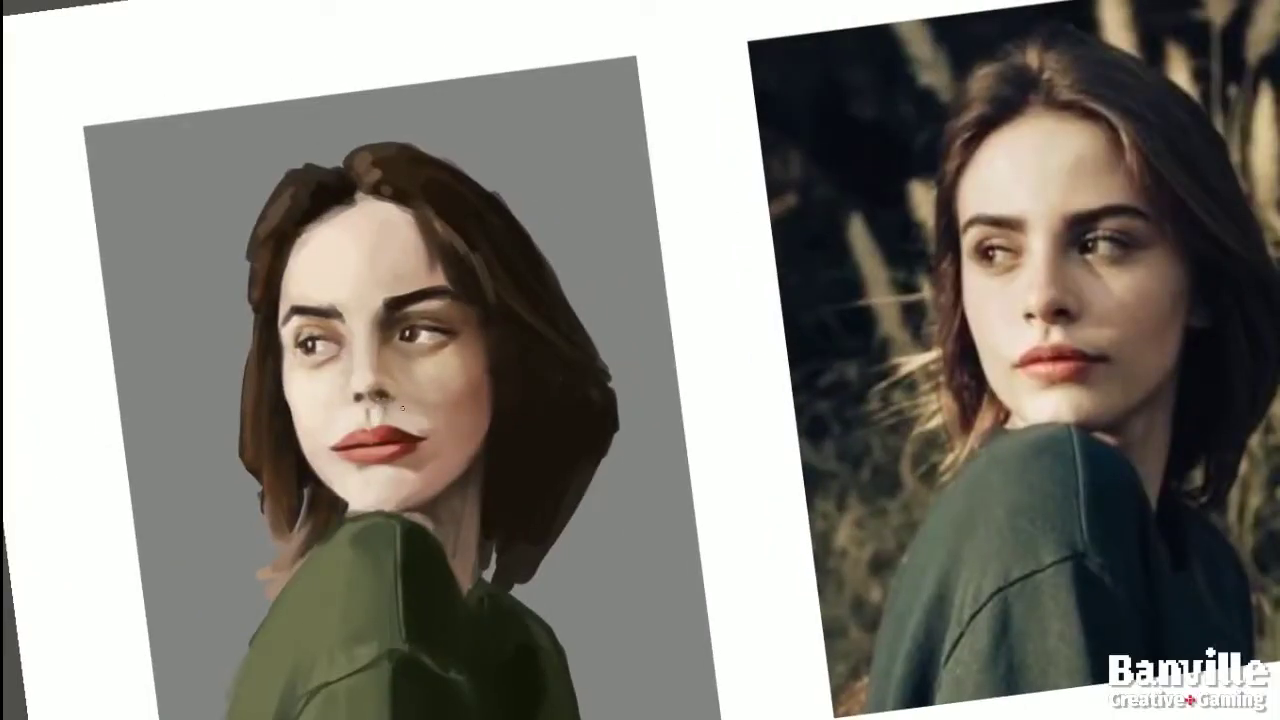
# Lasso the nose and lips area and adjust it with Free Transform.
pyautogui.moveTo(402, 407); pyautogui.dragTo(320, 430)
pyautogui.hotkey('ctrl', 't')
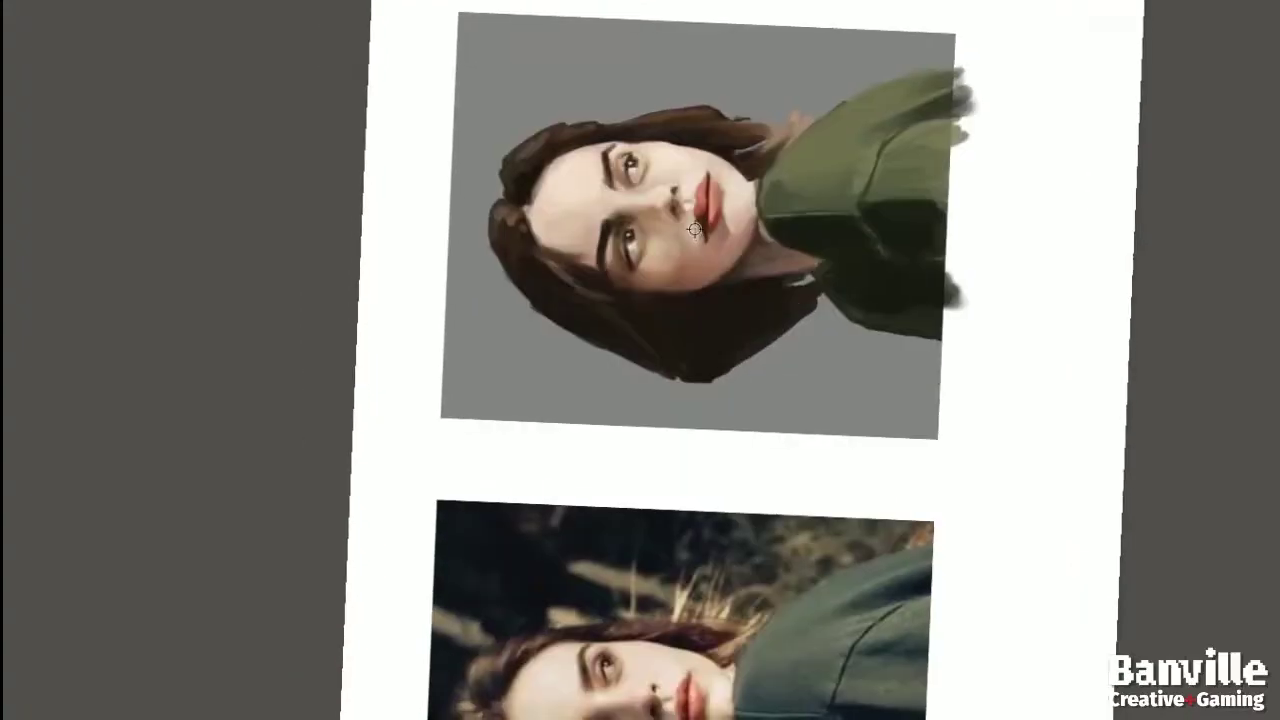
pyautogui.rightClick(700, 208)
pyautogui.press('Escape')
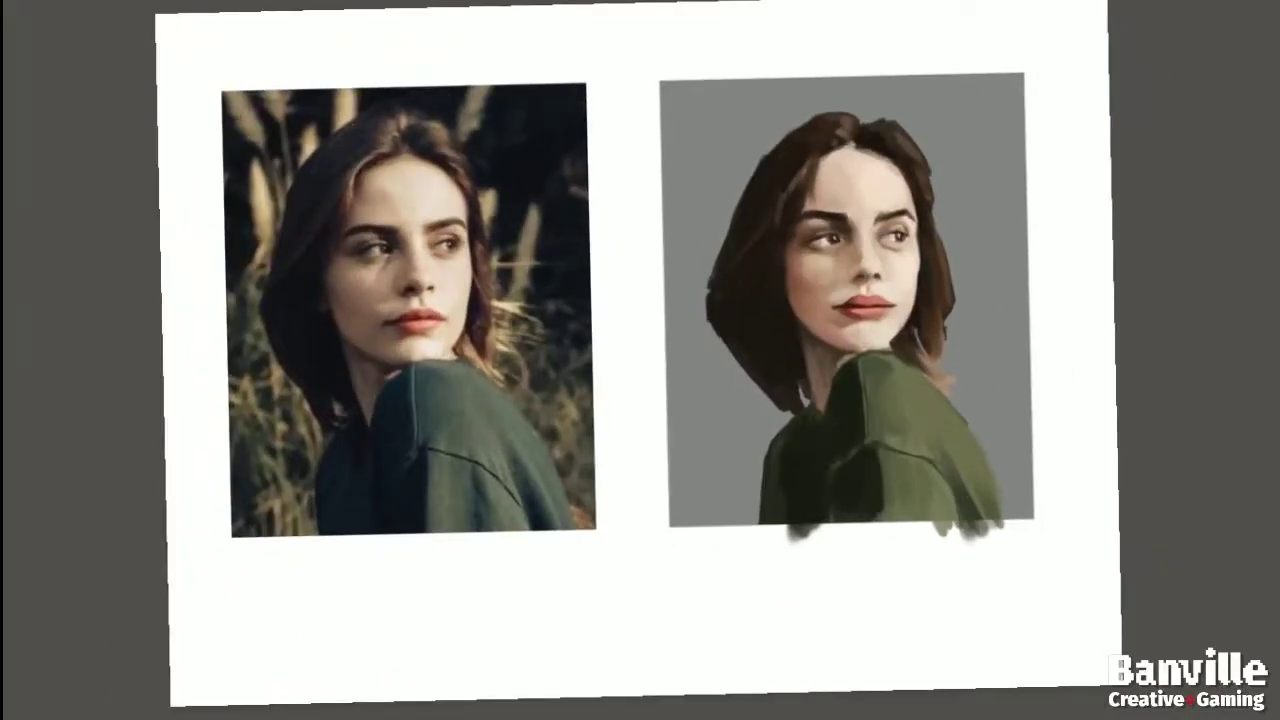
# Brush dark hair colour along the lower left hair edge by the shoulder, then sample colours around the eye.
pyautogui.moveTo(788, 430); pyautogui.dragTo(754, 372)
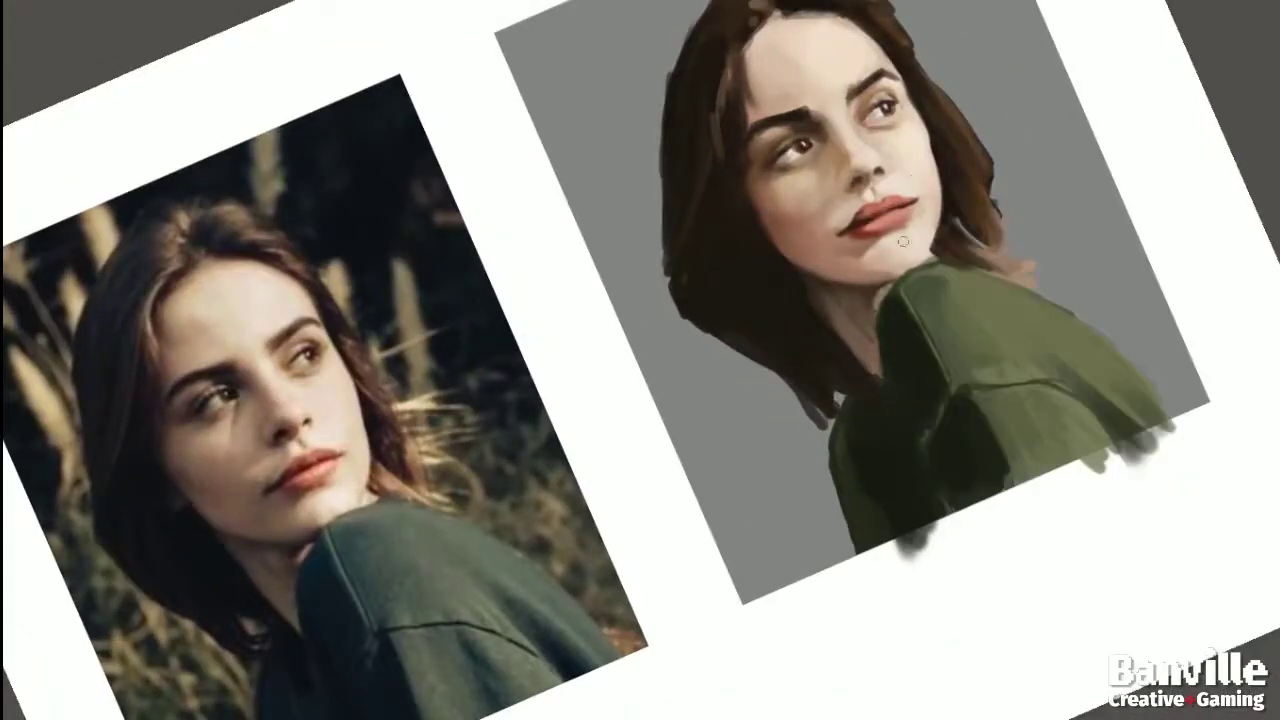
pyautogui.rightClick(870, 228)
pyautogui.press('Escape')
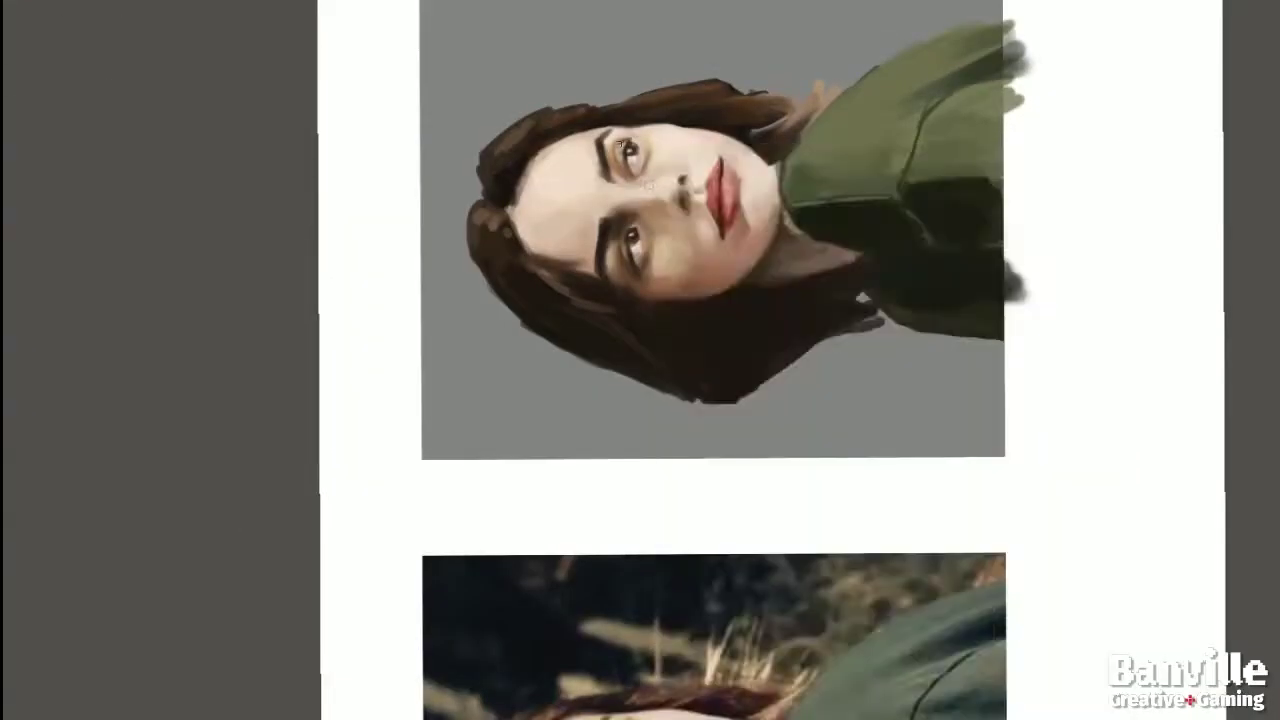
pyautogui.keyDown('alt'); pyautogui.click(627, 150); pyautogui.keyUp('alt')
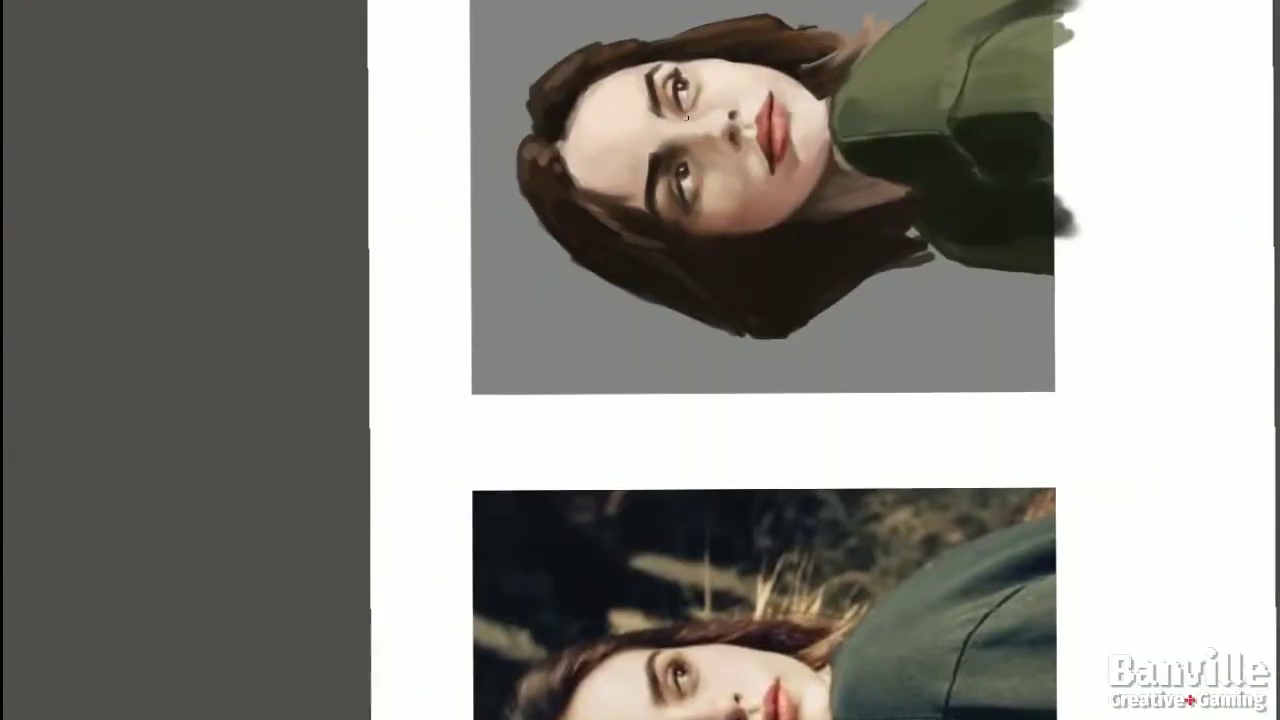
pyautogui.keyDown('alt'); pyautogui.click(608, 56); pyautogui.keyUp('alt')
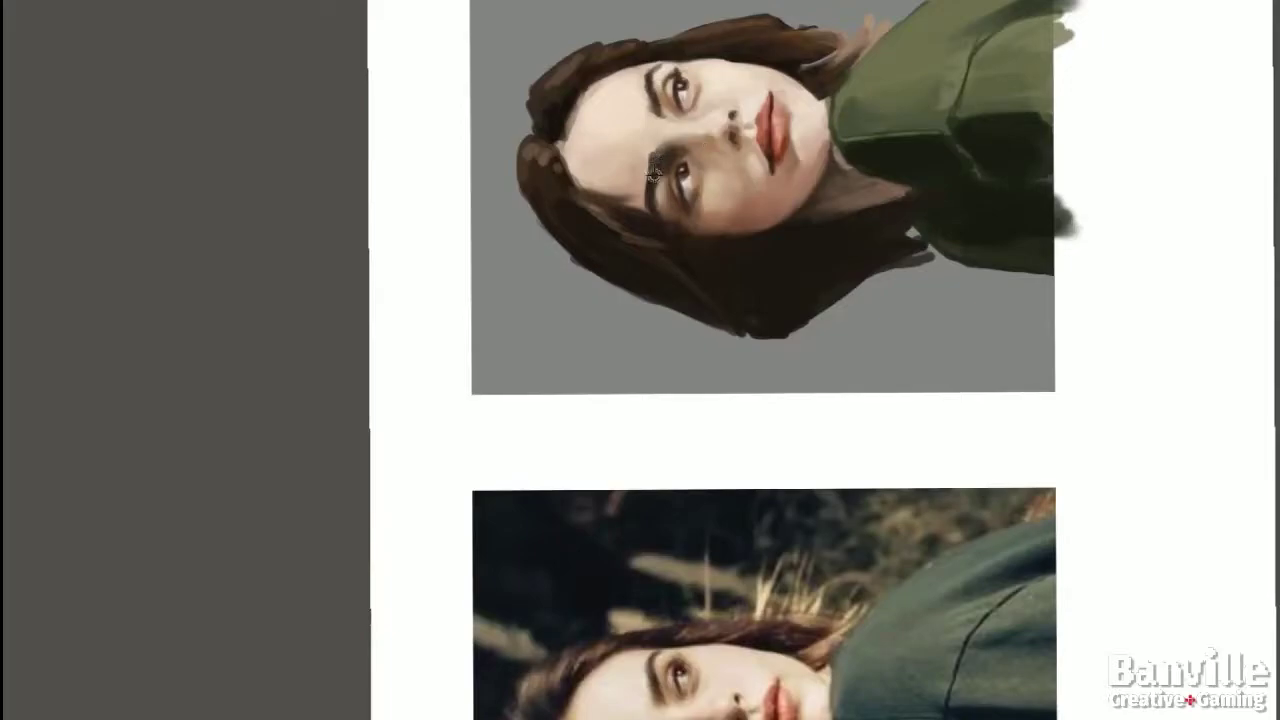